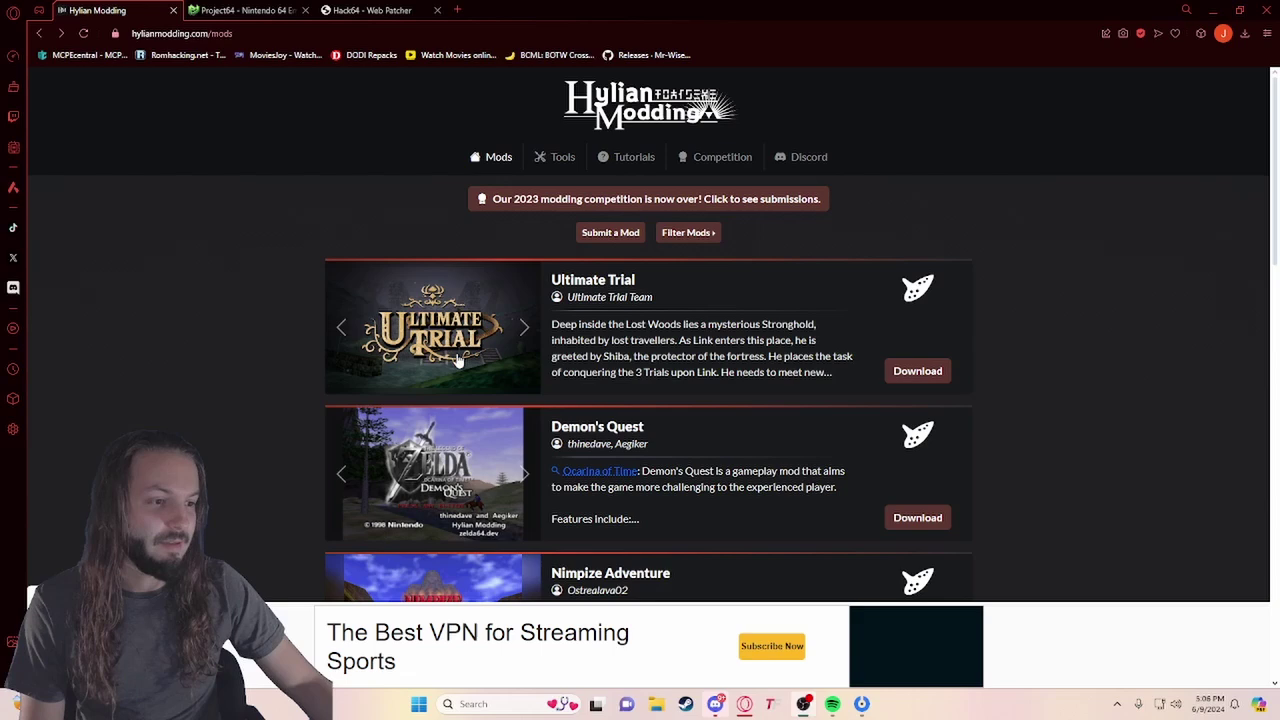
From the Ultimate Trial v1.0.2 GitHub release assets, download ultimate_trial_1.02_n64.bps.
click(917, 371)
scroll(628, 352, down, 3)
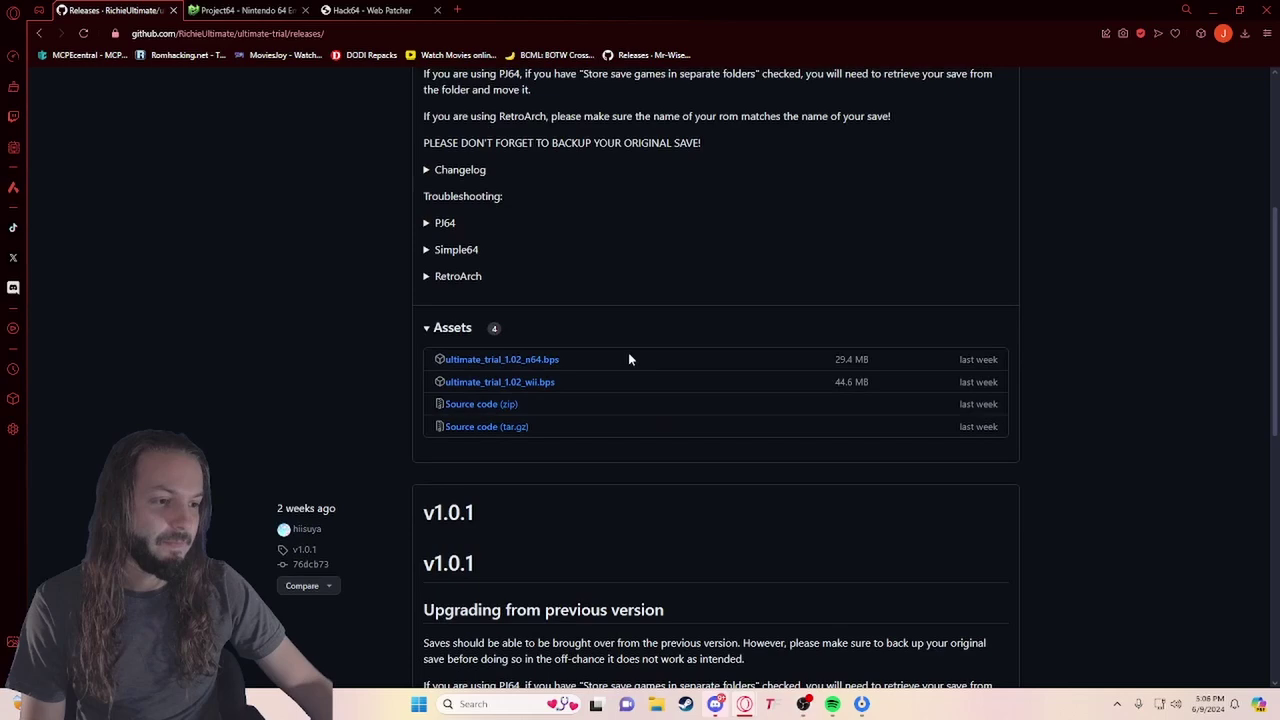
scroll(509, 335, up, 2)
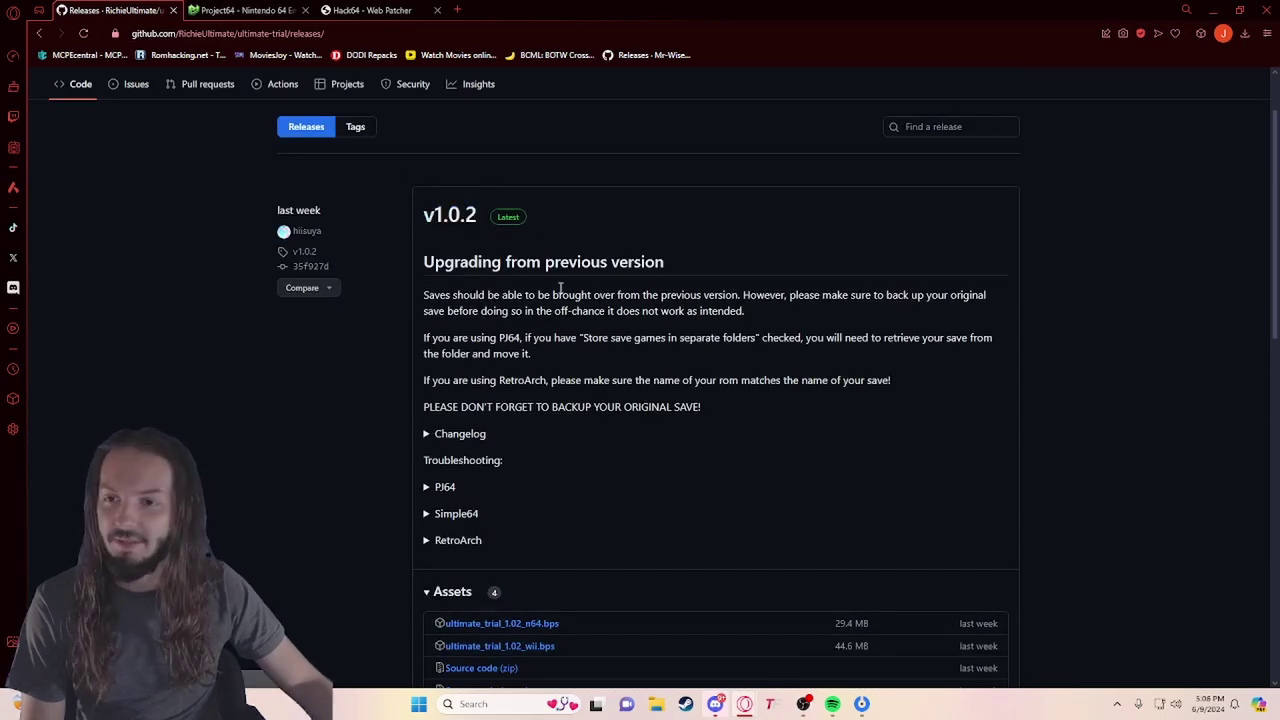
scroll(614, 343, down, 1)
scroll(614, 343, down, 1)
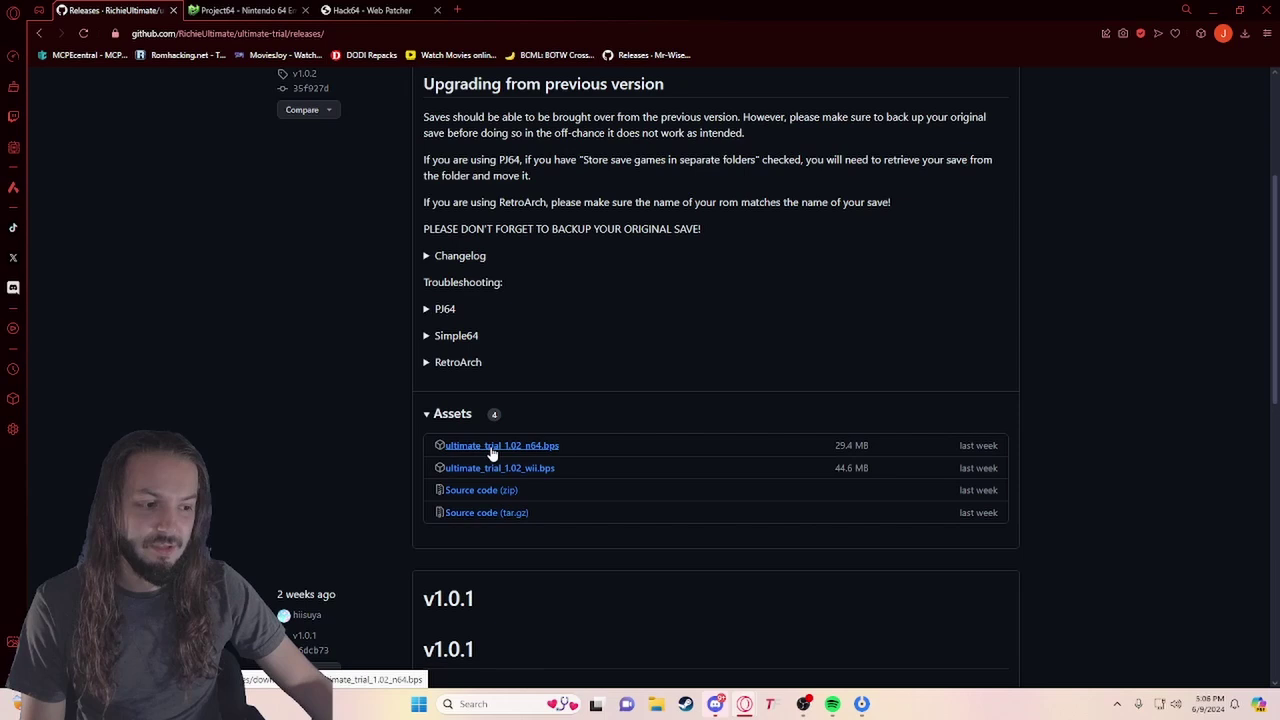
click(549, 451)
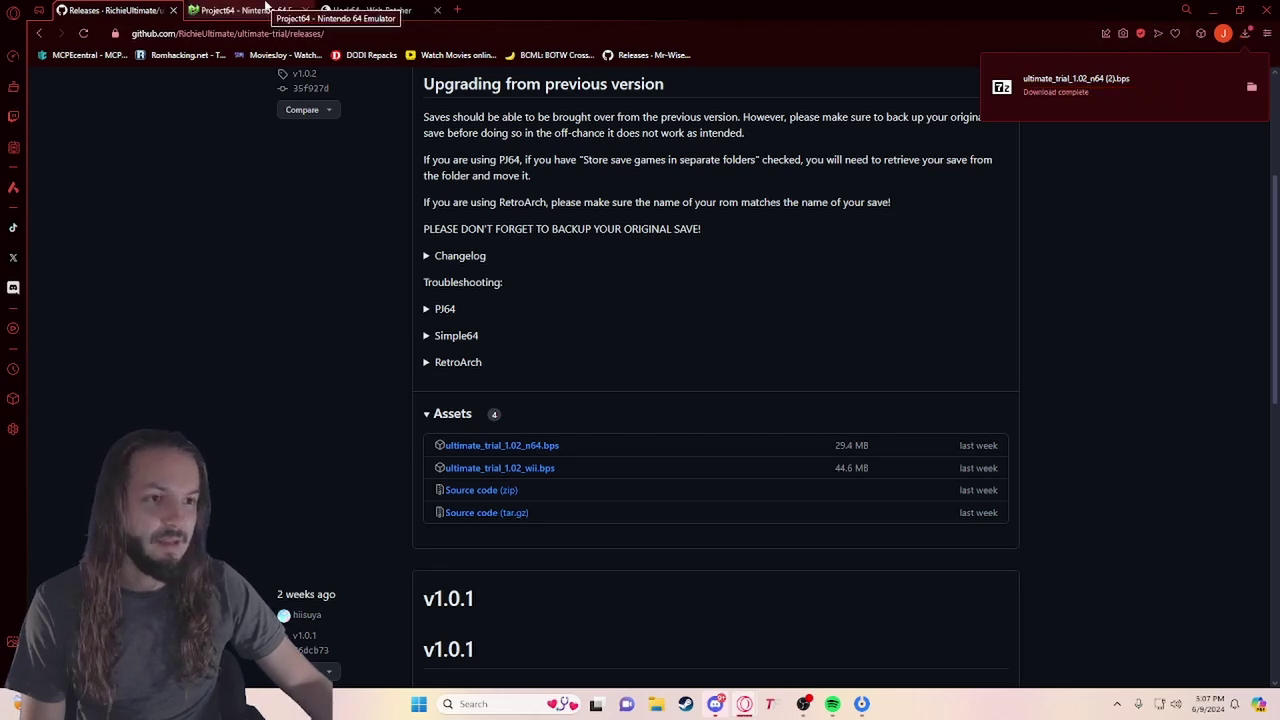
Save the Project64 3.0.1 Installer from the Project64 DOWNLOADS page, dismissing the ad.
click(268, 9)
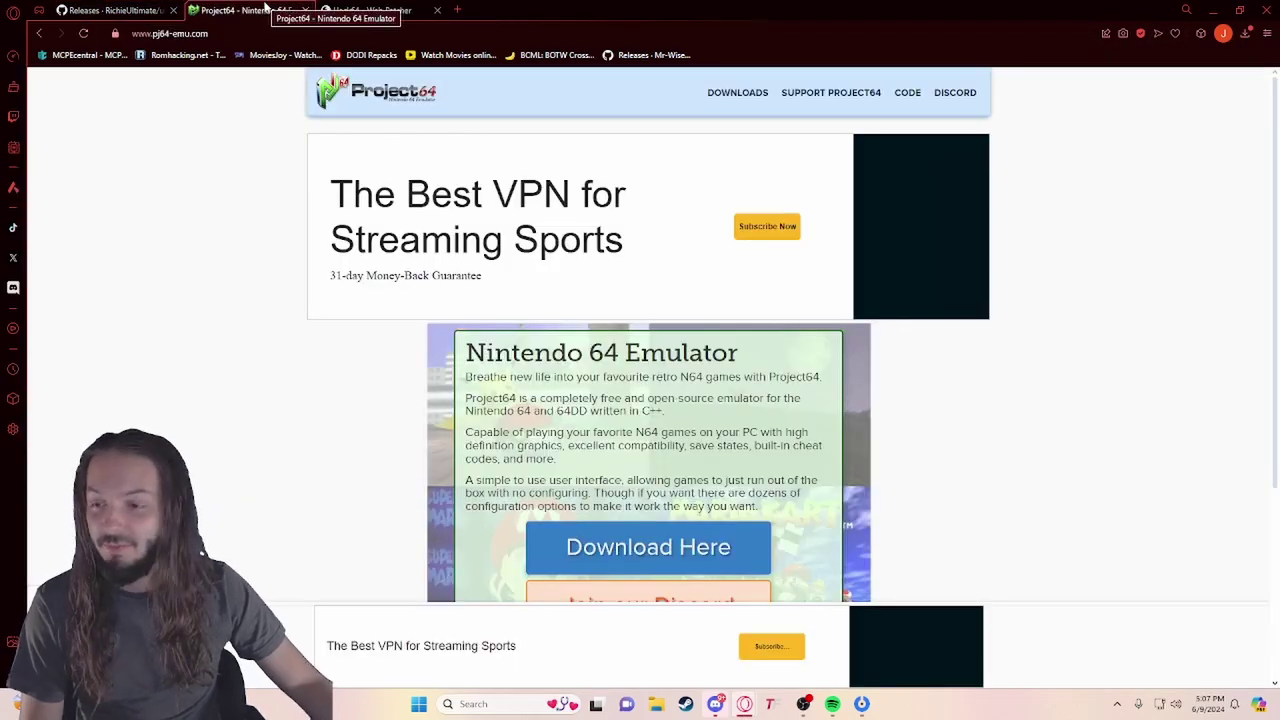
click(749, 98)
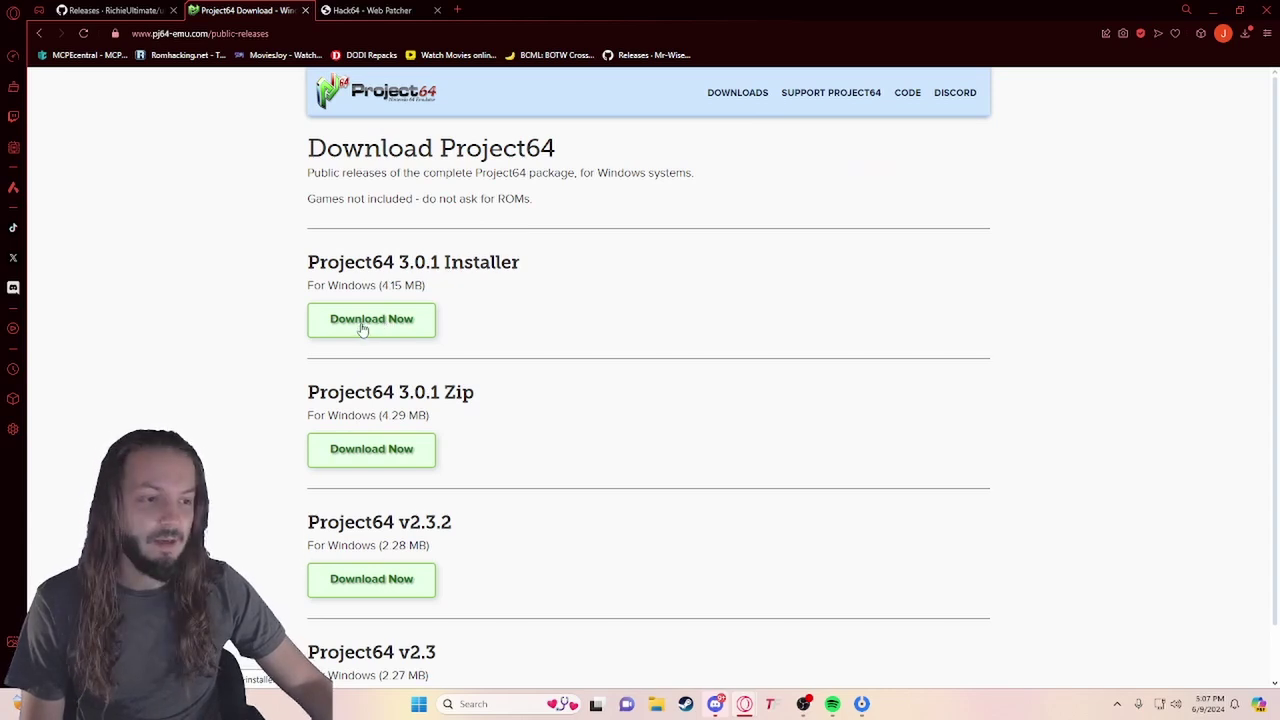
click(363, 330)
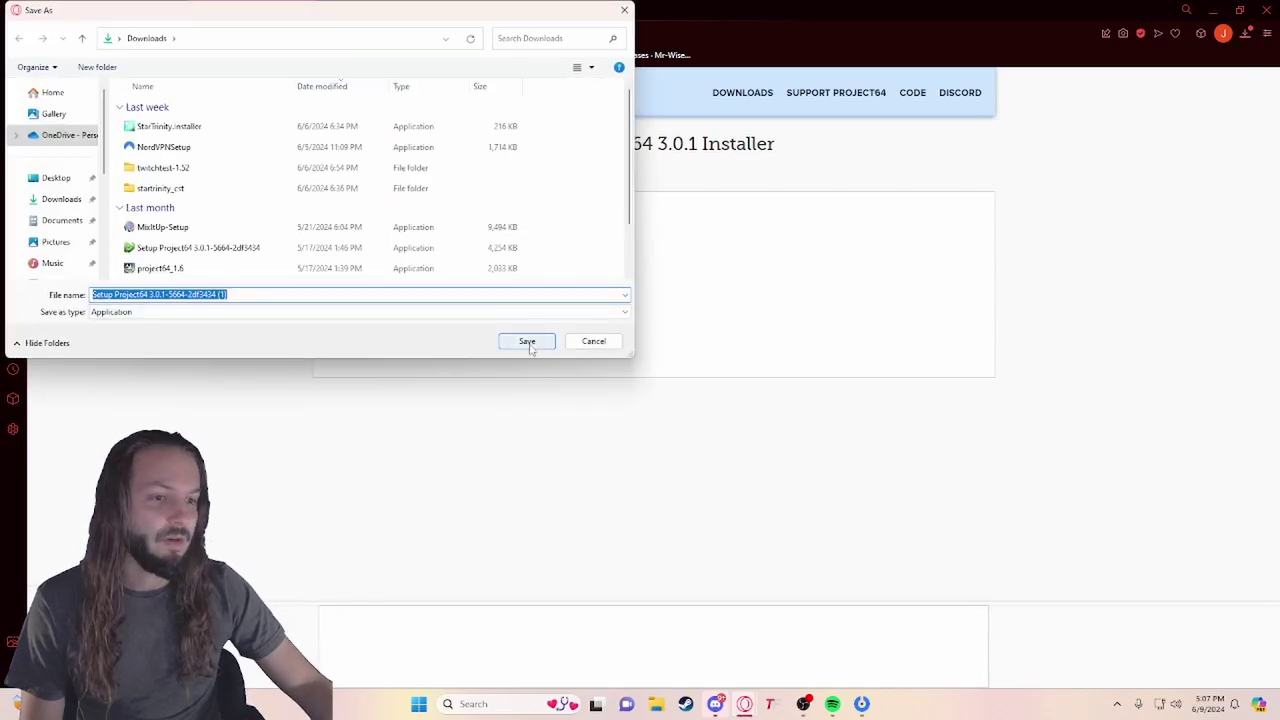
click(527, 342)
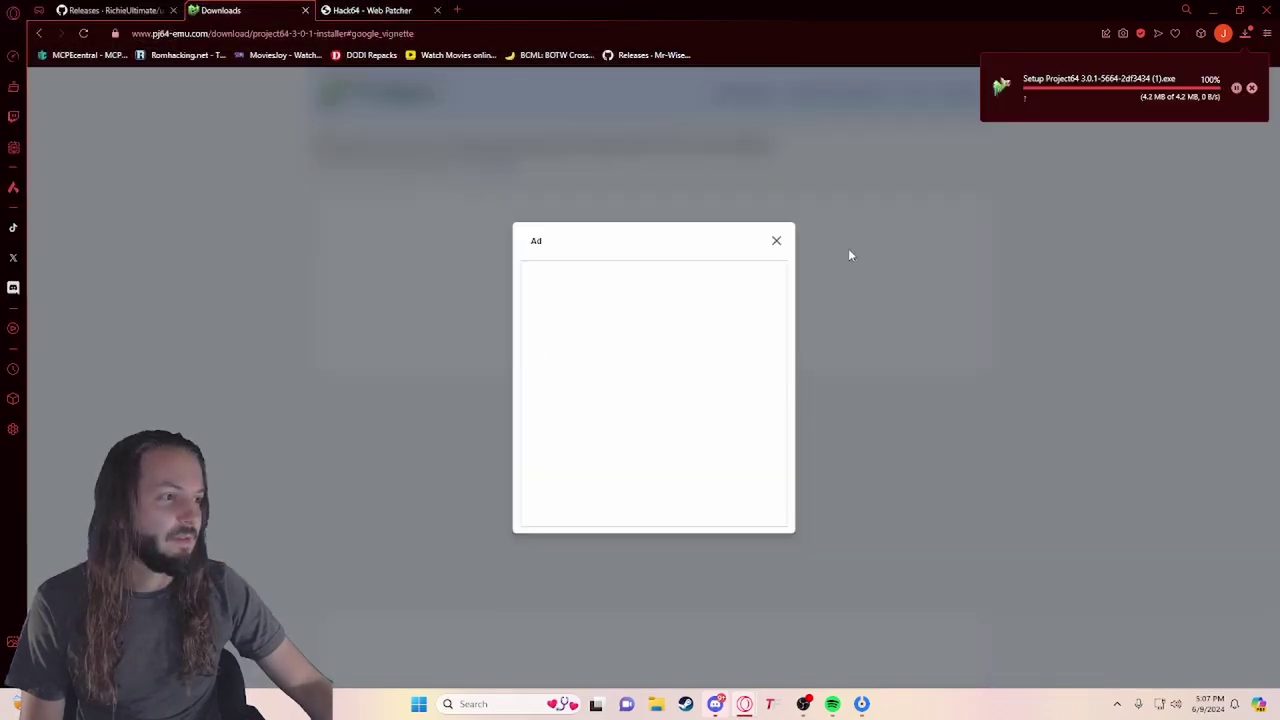
click(777, 241)
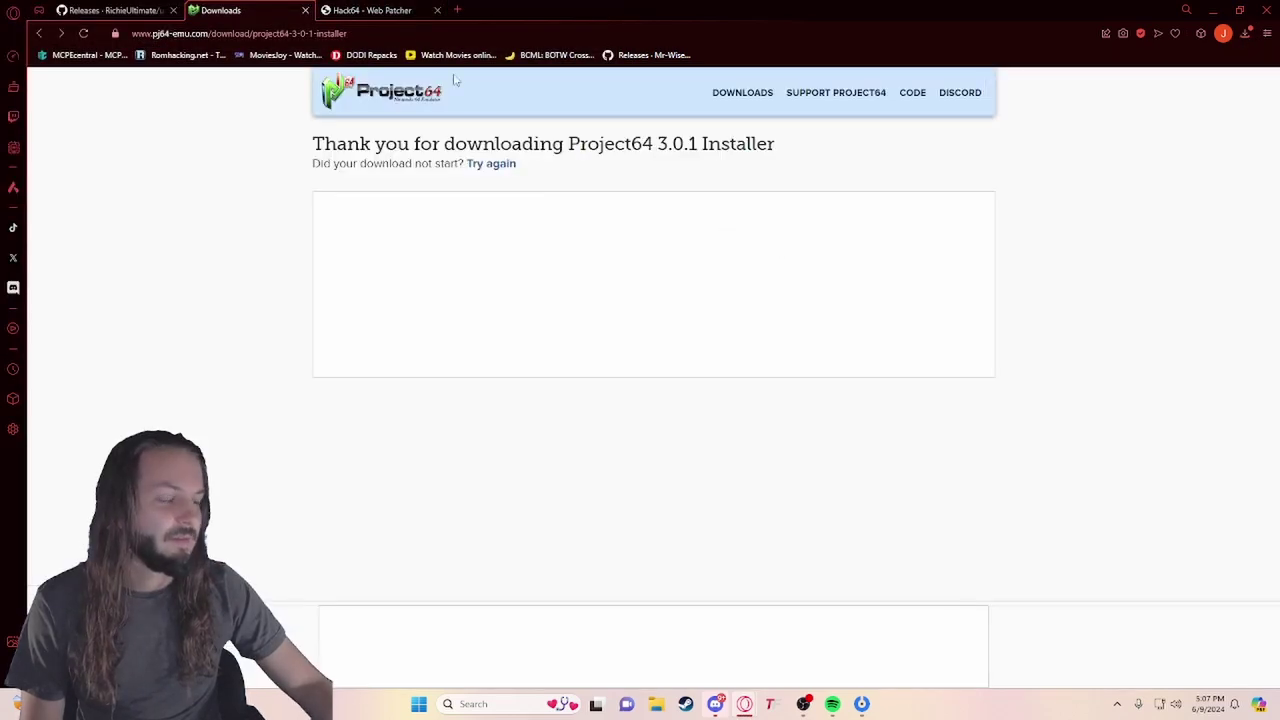
click(399, 9)
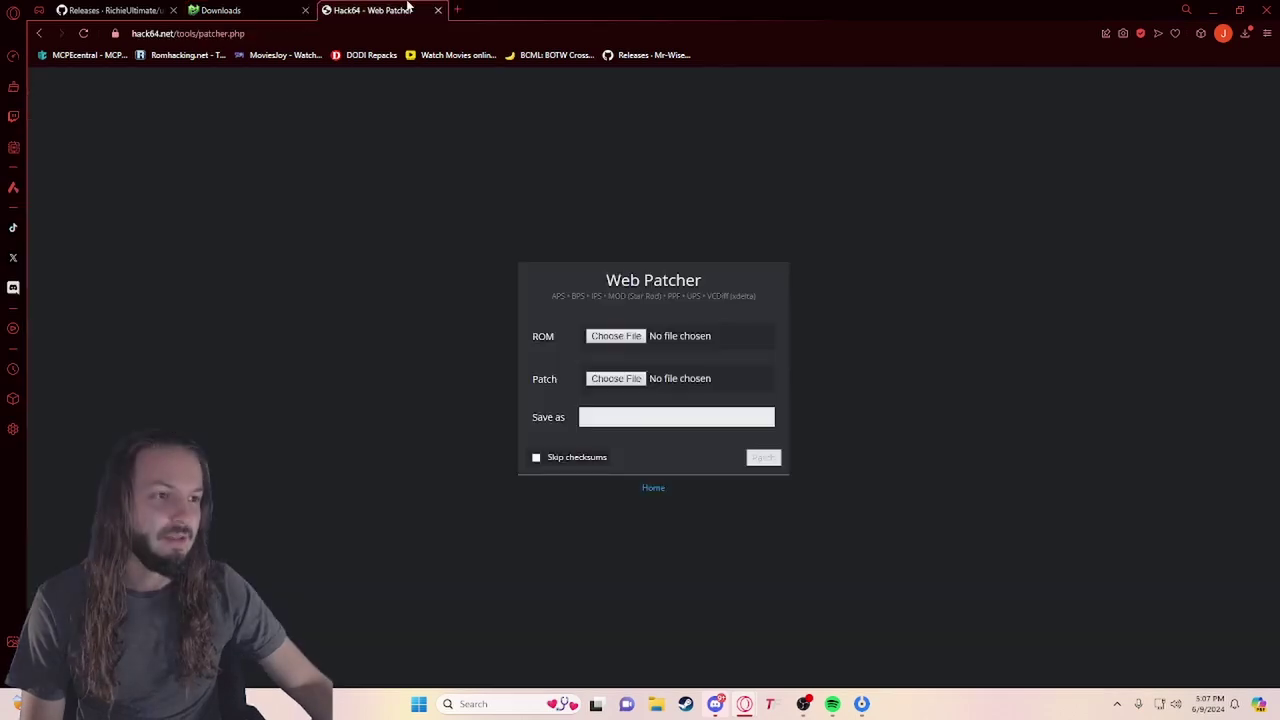
Open the ROM file picker, browse Documents, then close it without choosing.
click(601, 337)
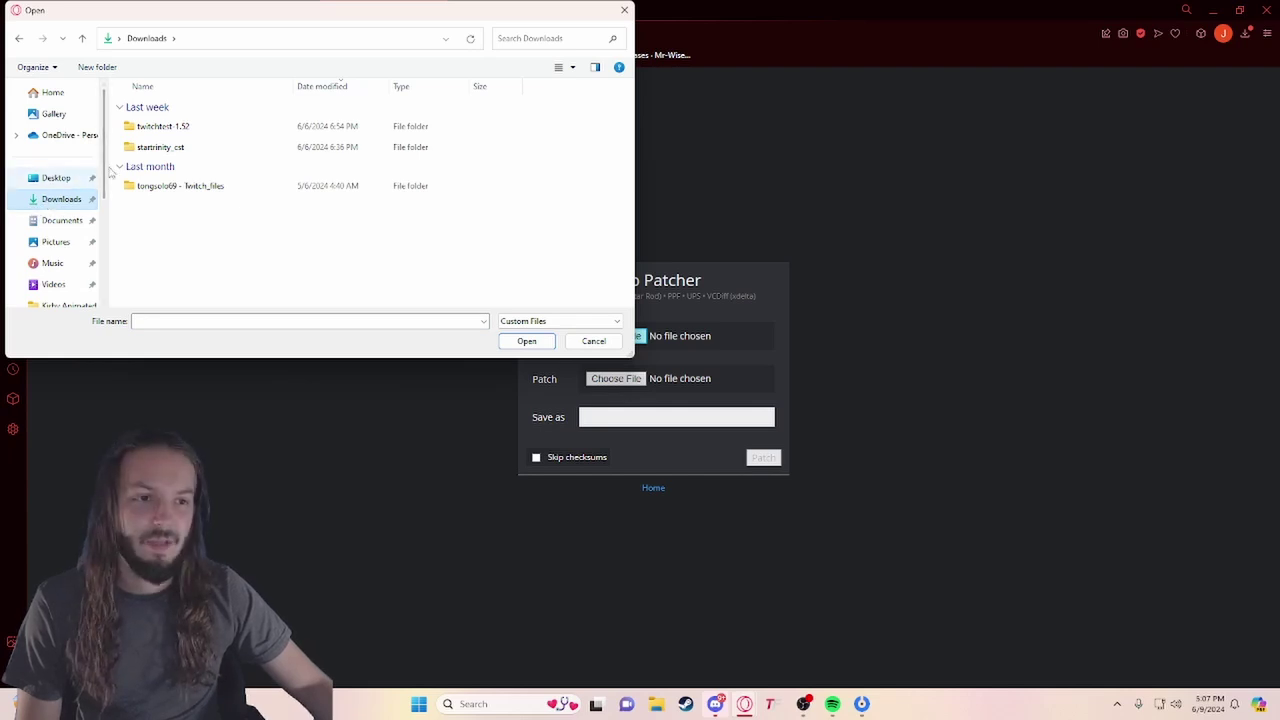
drag(268, 18, 406, 66)
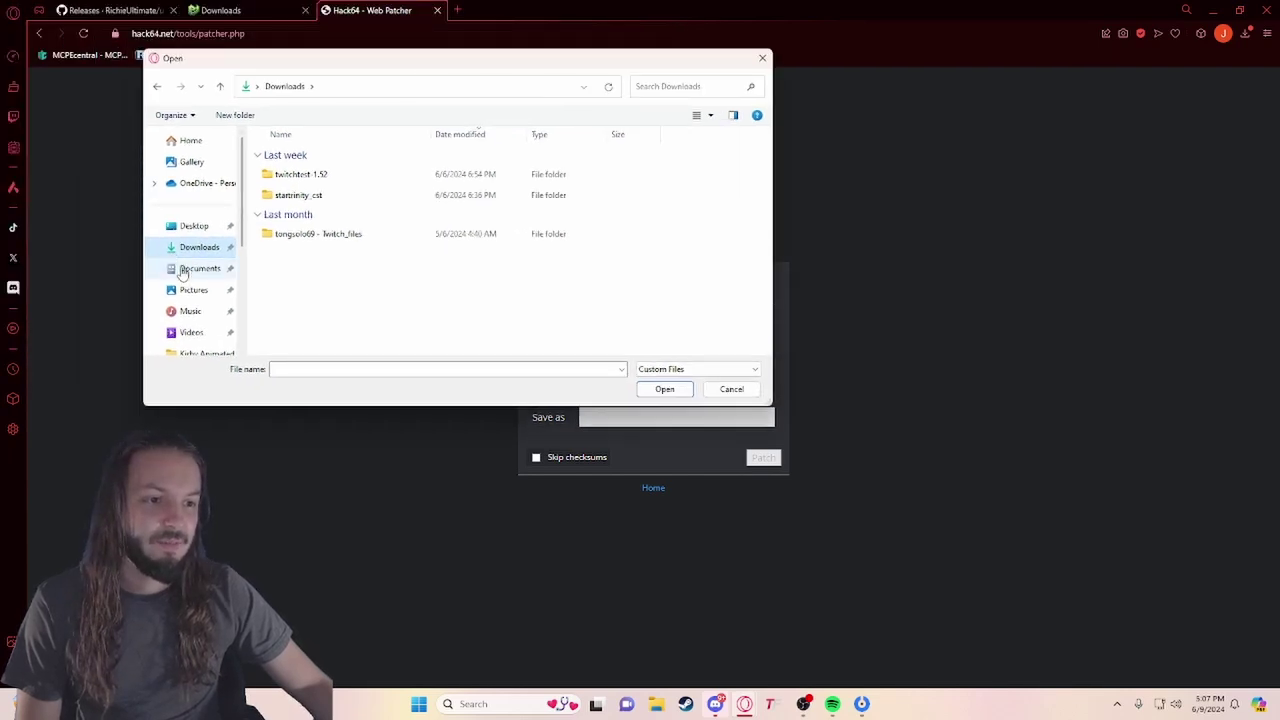
click(190, 268)
click(198, 249)
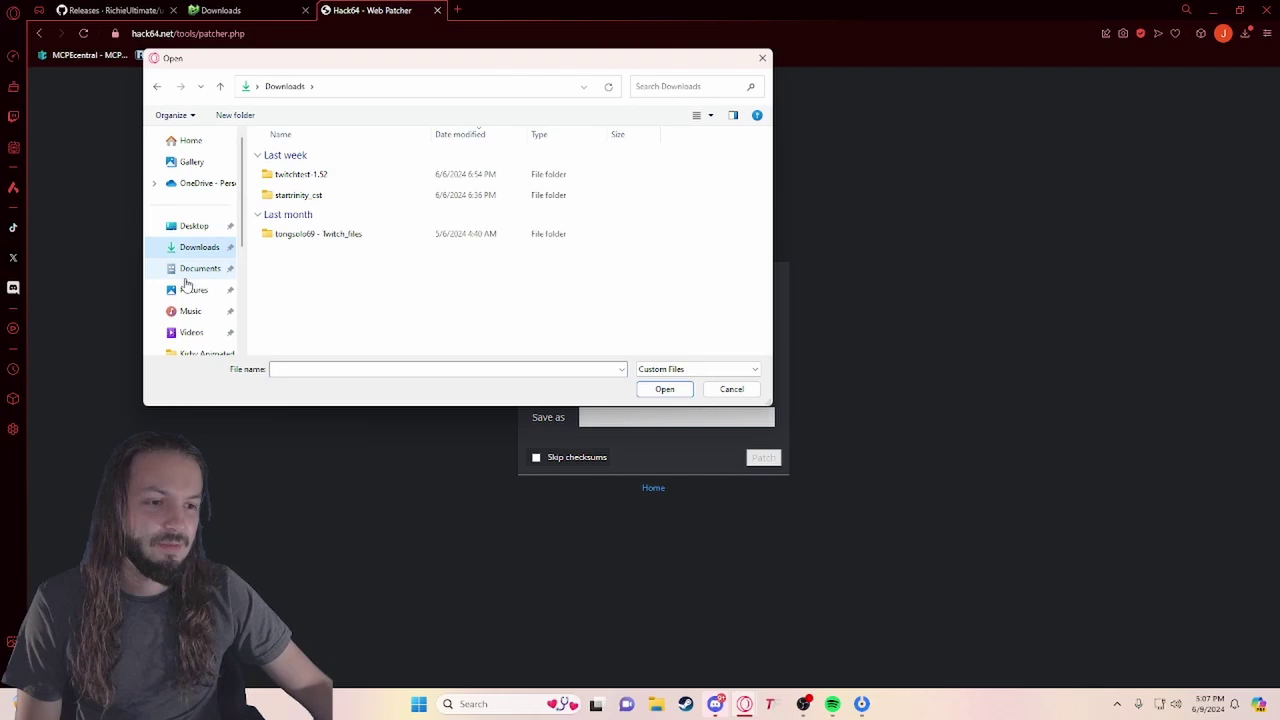
click(196, 268)
scroll(330, 258, down, 5)
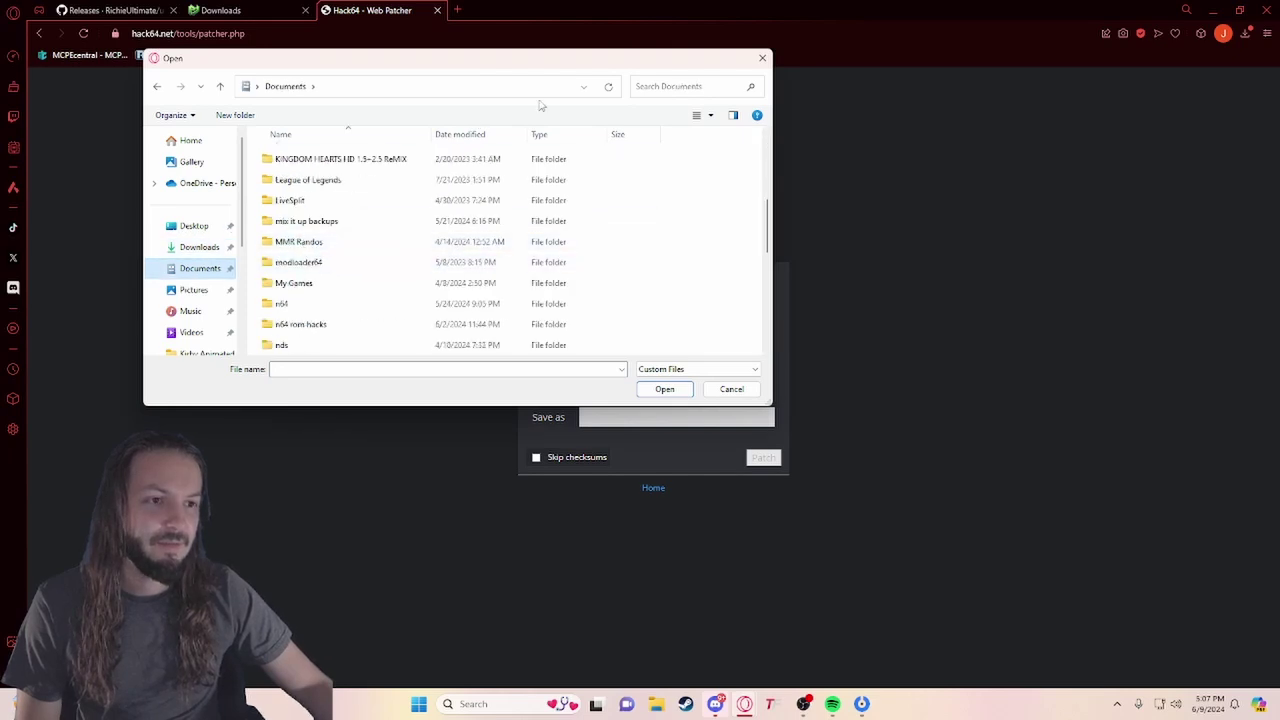
click(762, 58)
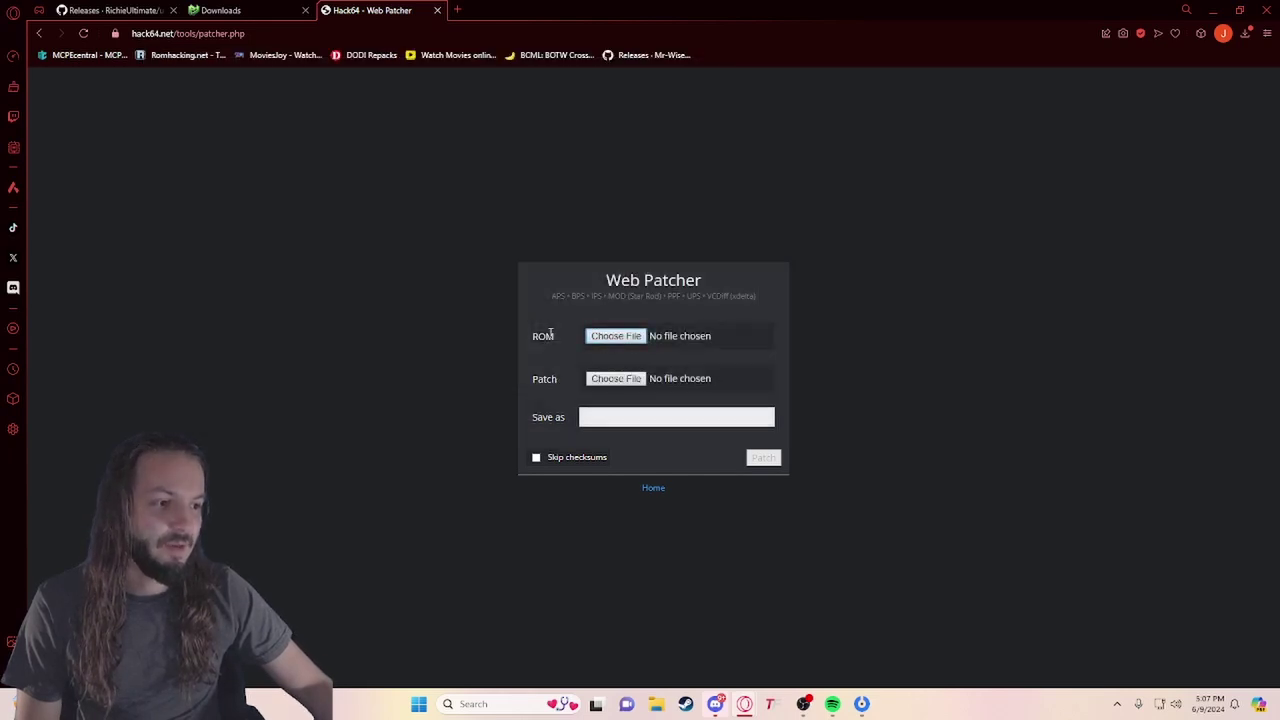
Load Legend of Zelda Ocarina of Time (USA).z64 from Documents > n64 as the ROM.
click(615, 340)
click(204, 268)
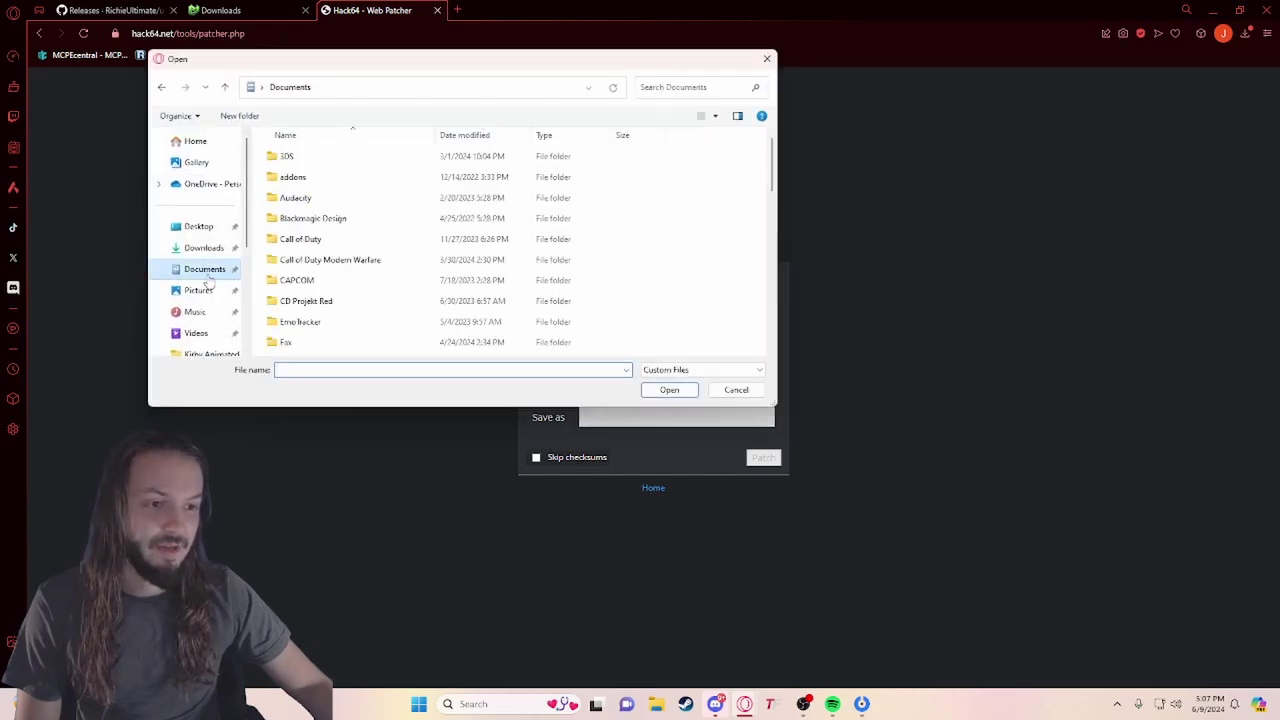
scroll(323, 258, down, 3)
scroll(323, 268, down, 2)
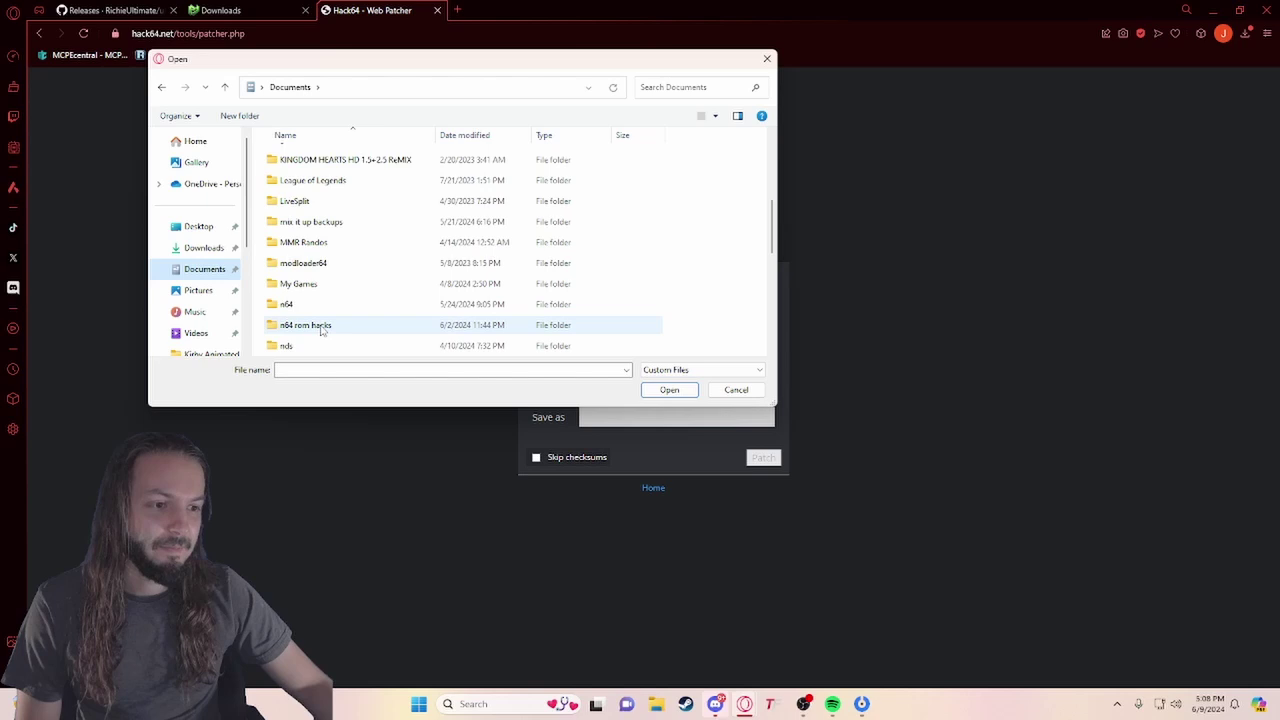
double_click(287, 305)
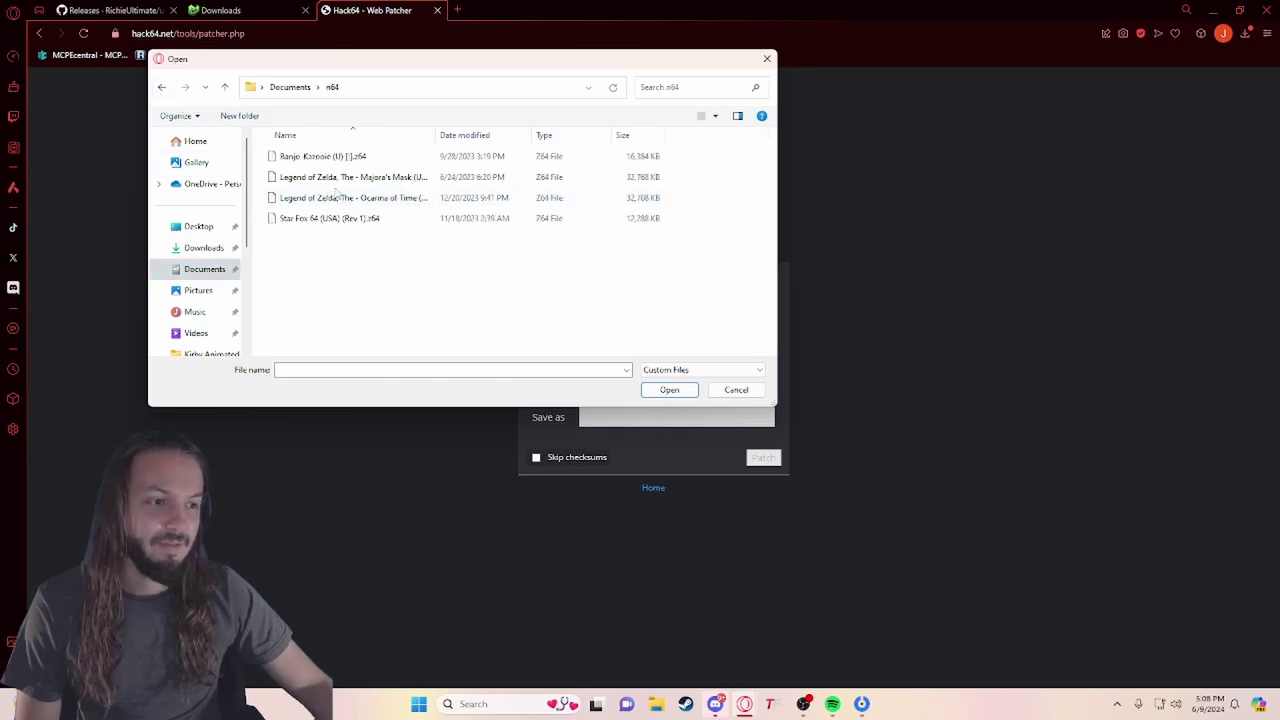
click(340, 205)
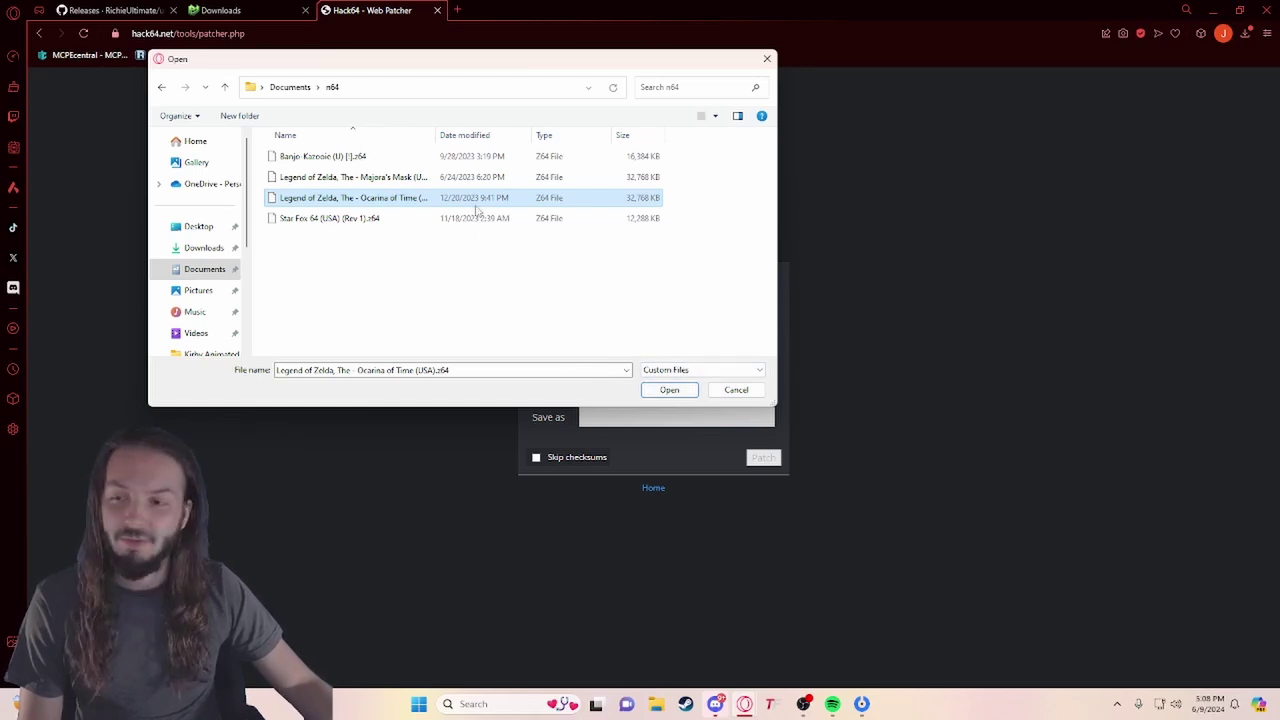
click(669, 390)
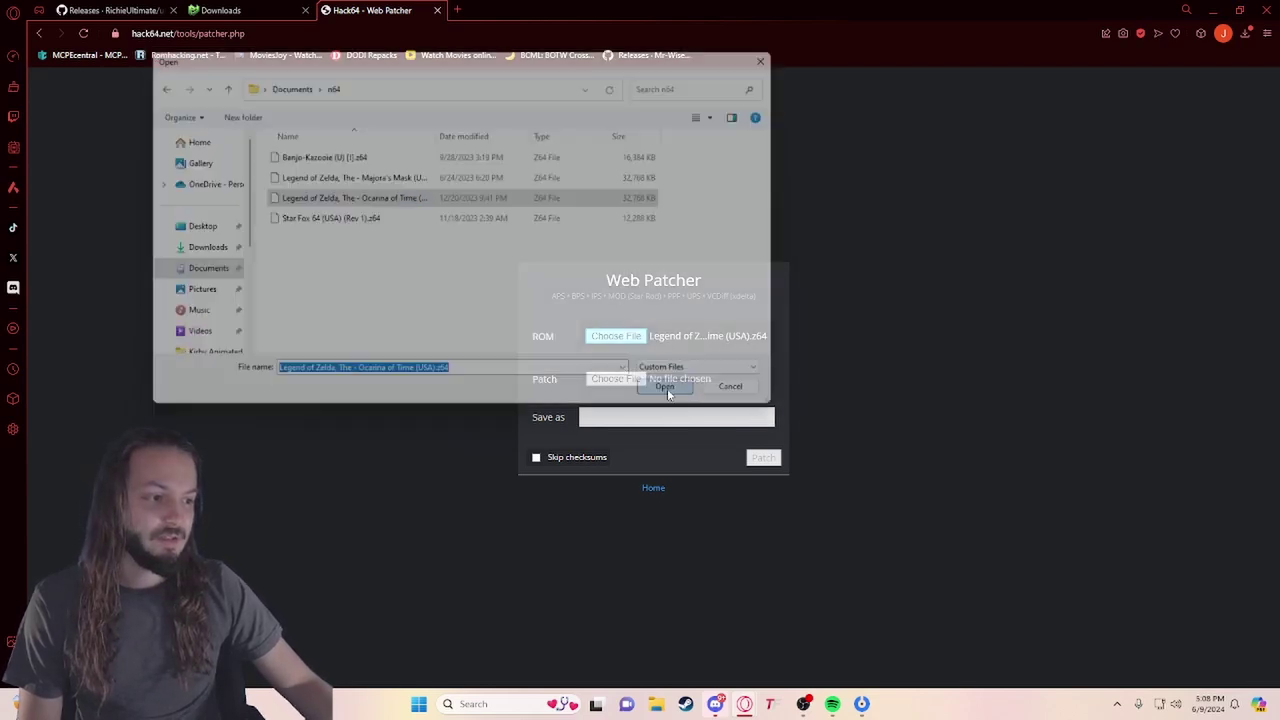
Select ultimate_trial_1.02_n64.bps from Downloads as the patch file.
click(608, 386)
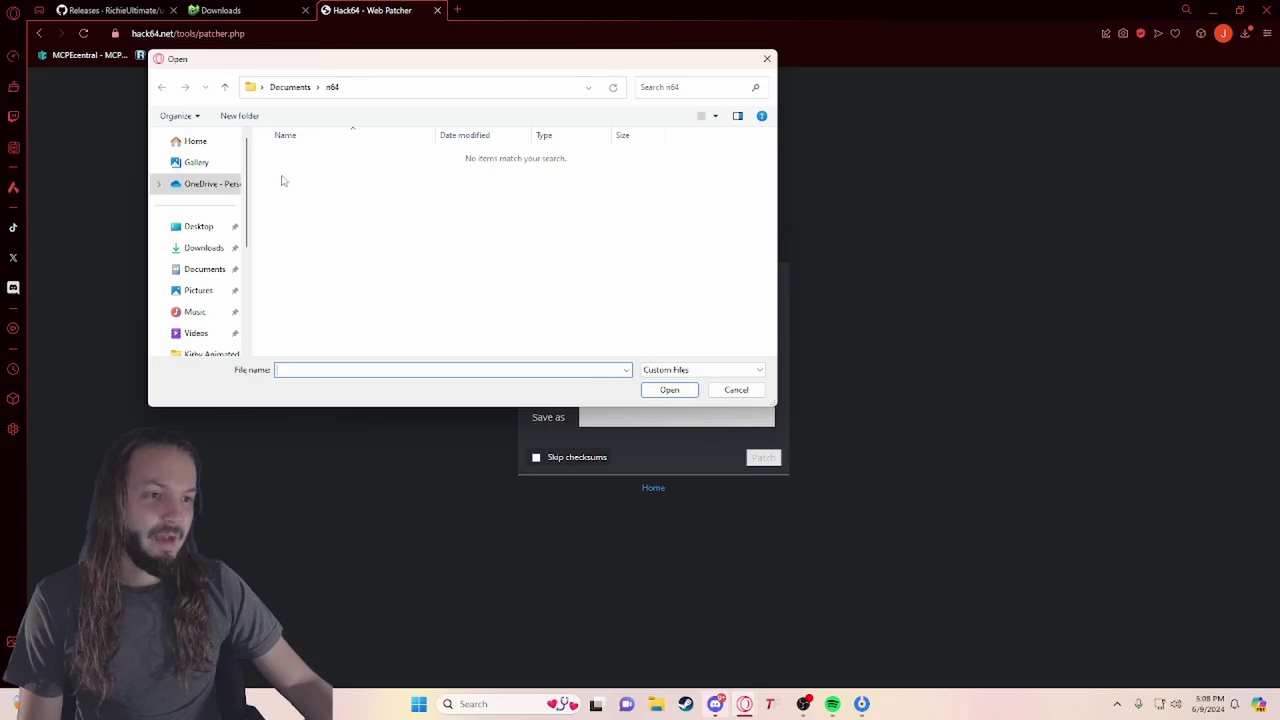
click(208, 250)
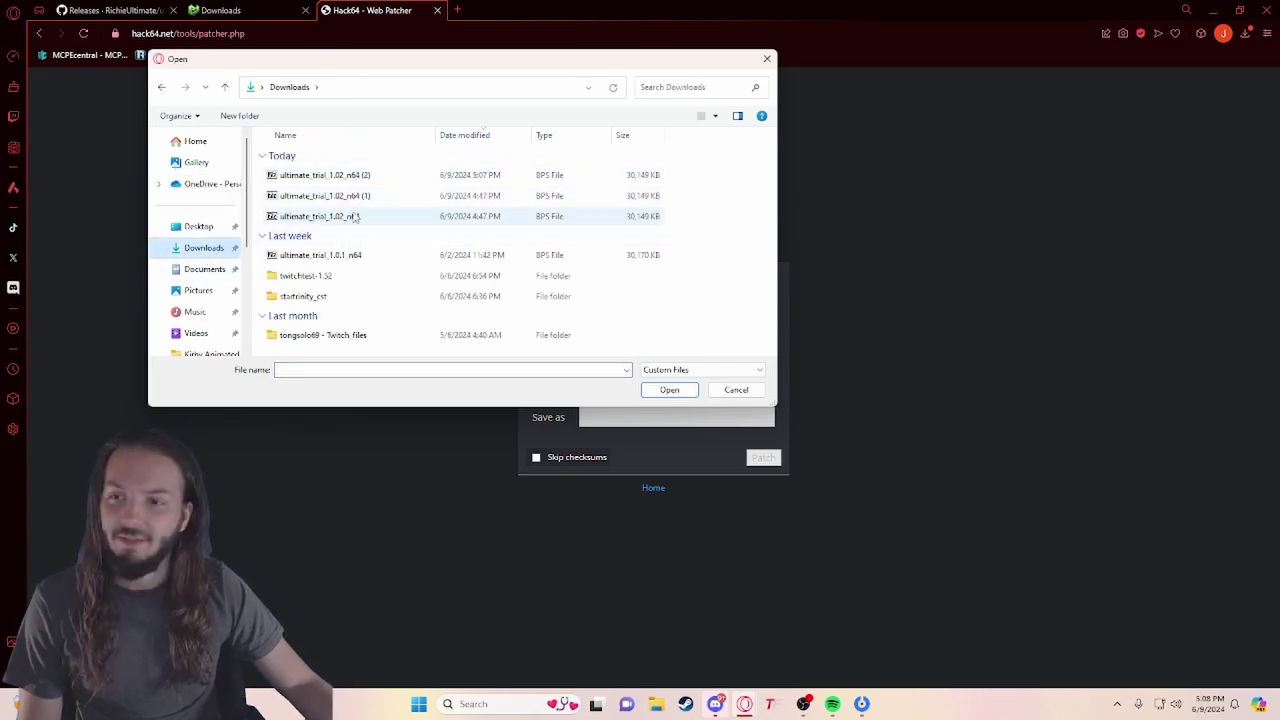
click(374, 220)
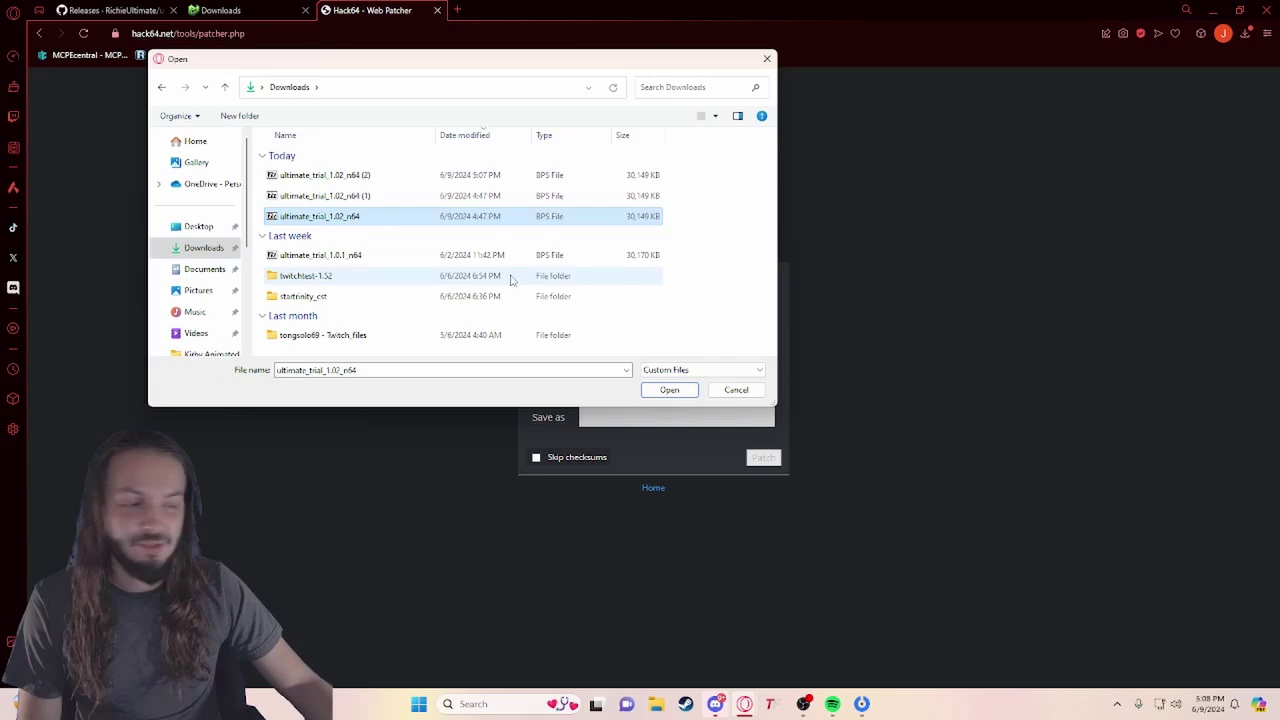
click(669, 390)
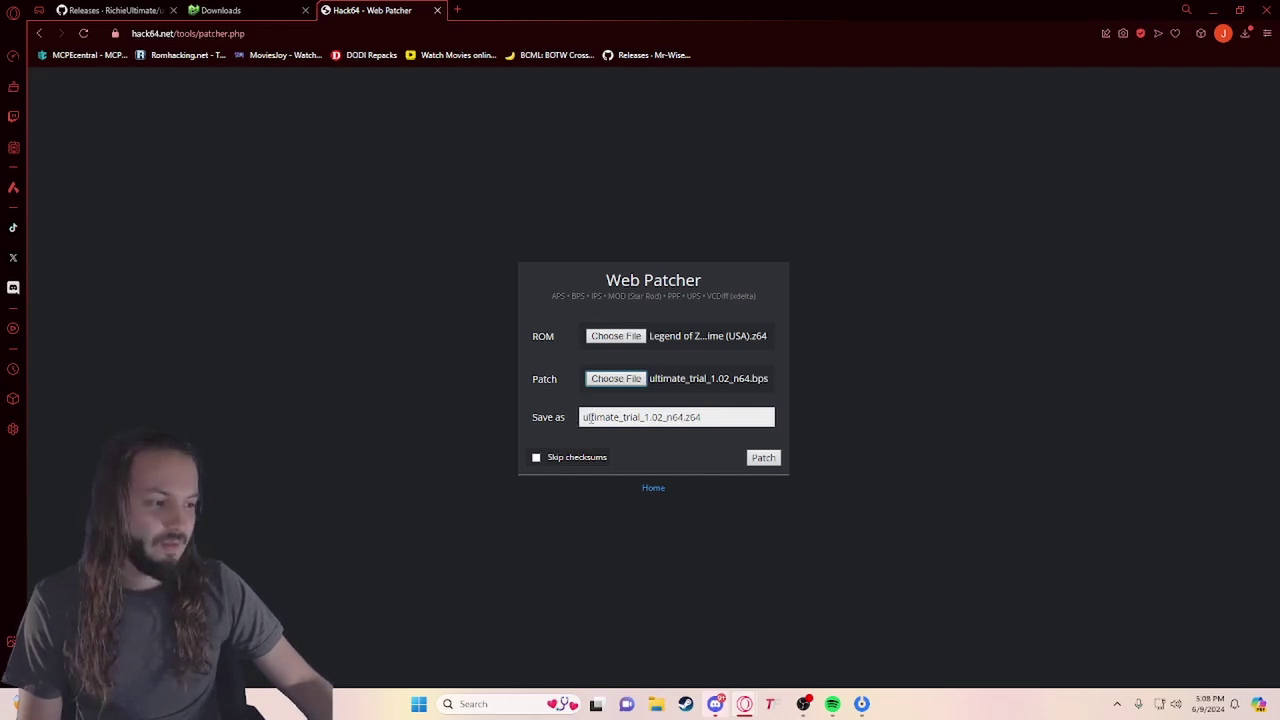
Apply the patch to produce and download ultimate_trial_1.02_n64.z64.
drag(590, 419, 624, 419)
click(755, 459)
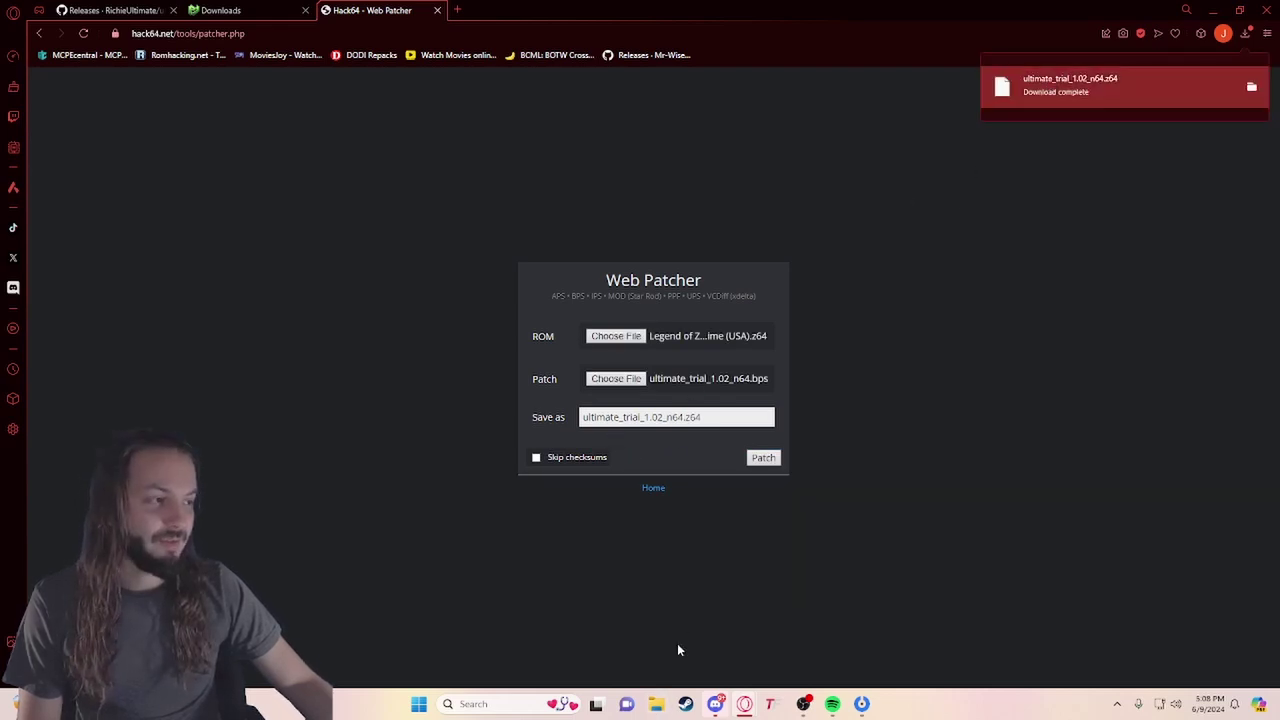
click(656, 706)
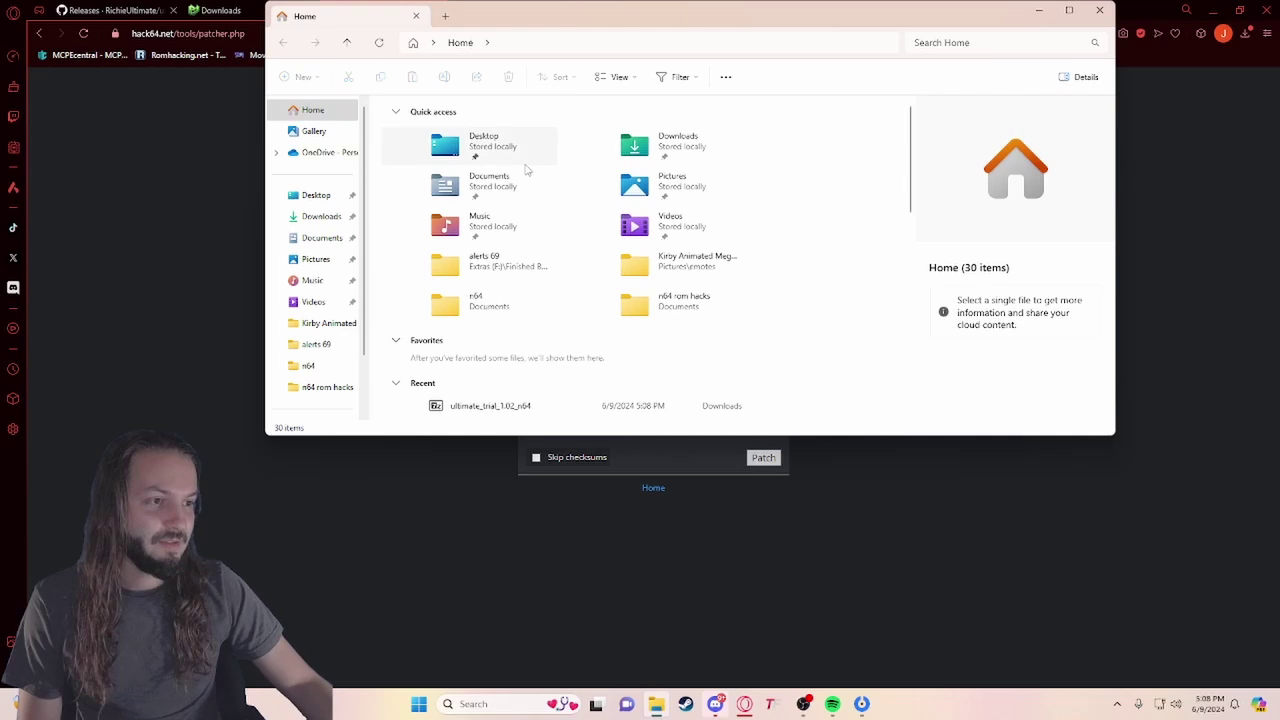
In Downloads, inspect the patched ultimate_trial_1.02_n64.z64 file, leaving its name unchanged.
double_click(676, 148)
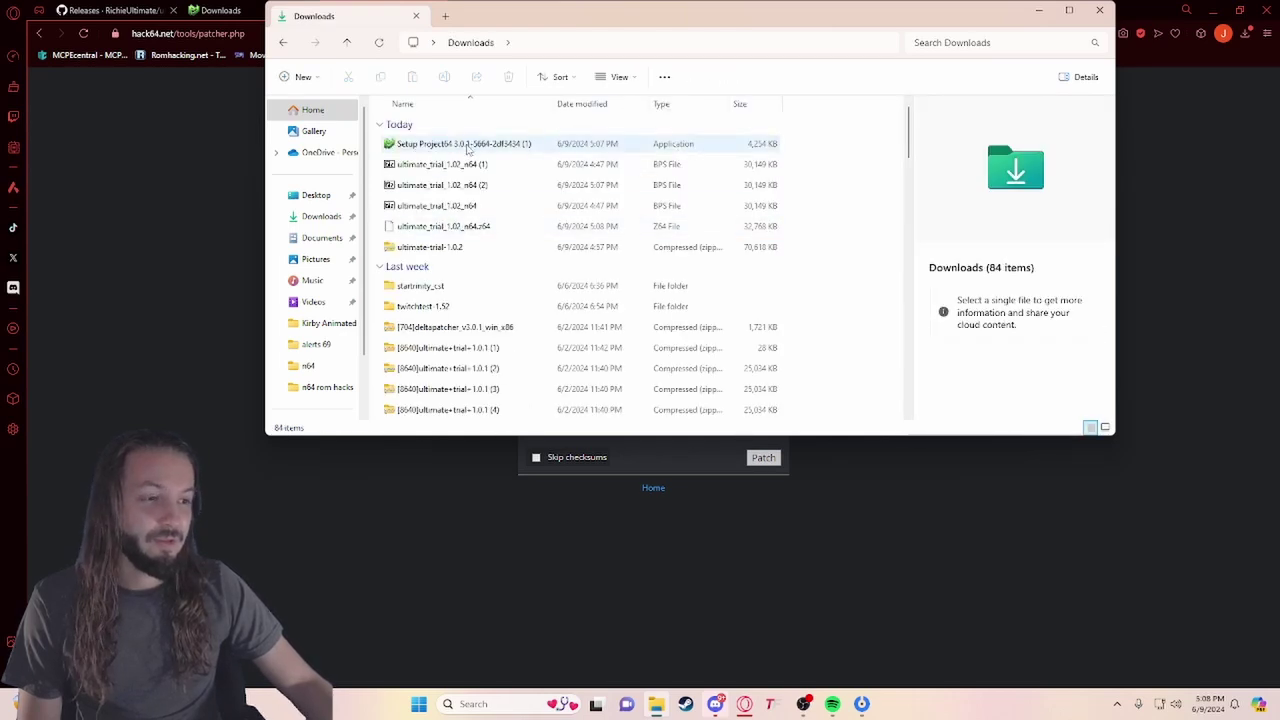
click(445, 230)
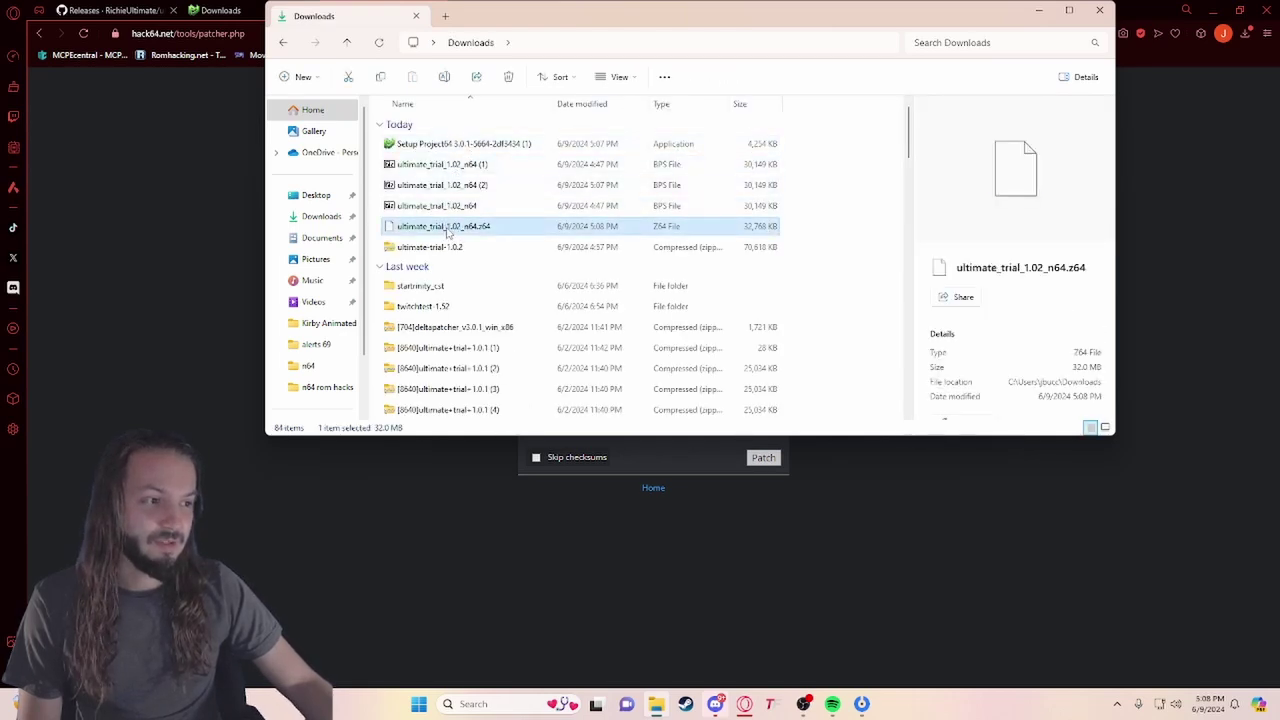
click(447, 230)
click(692, 230)
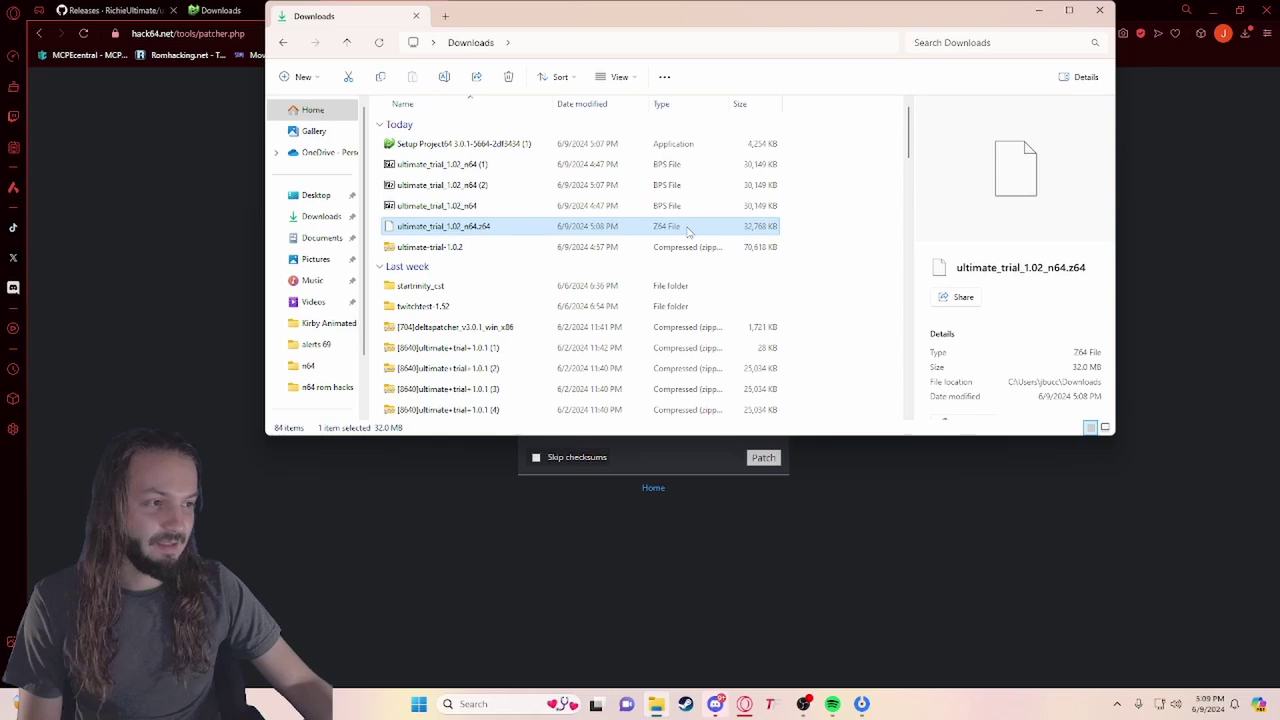
right_click(661, 233)
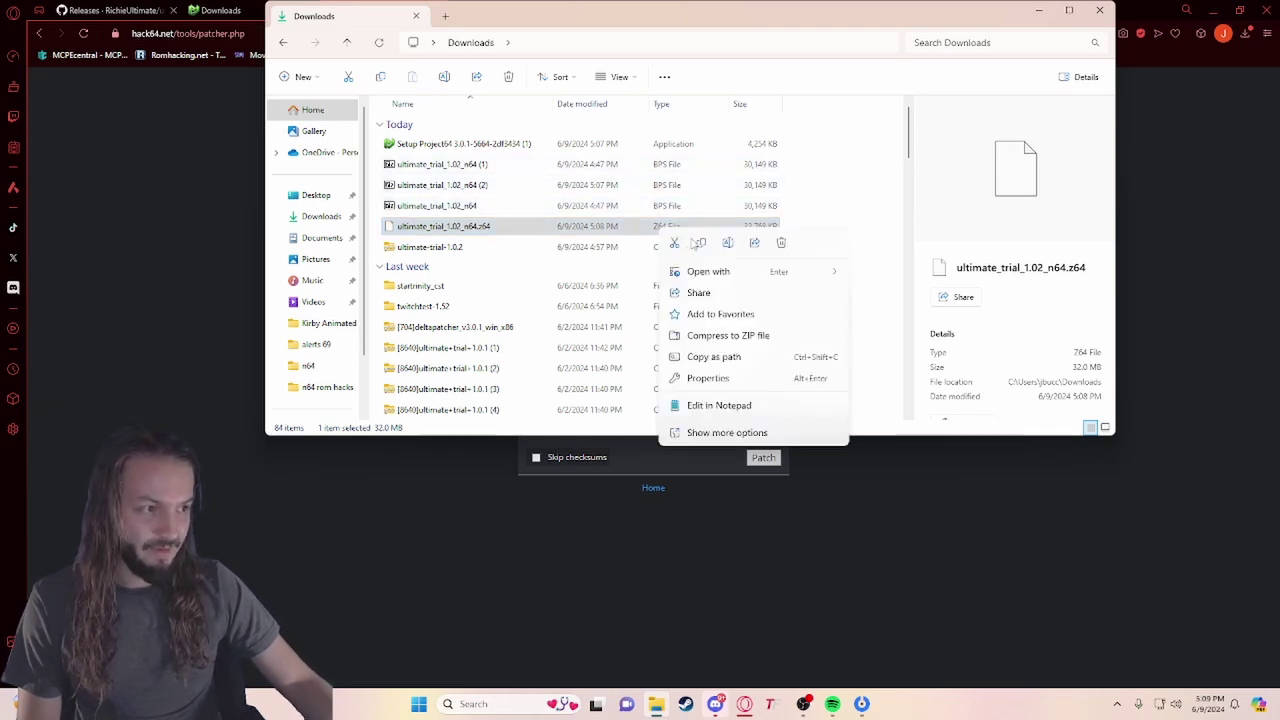
key(Escape)
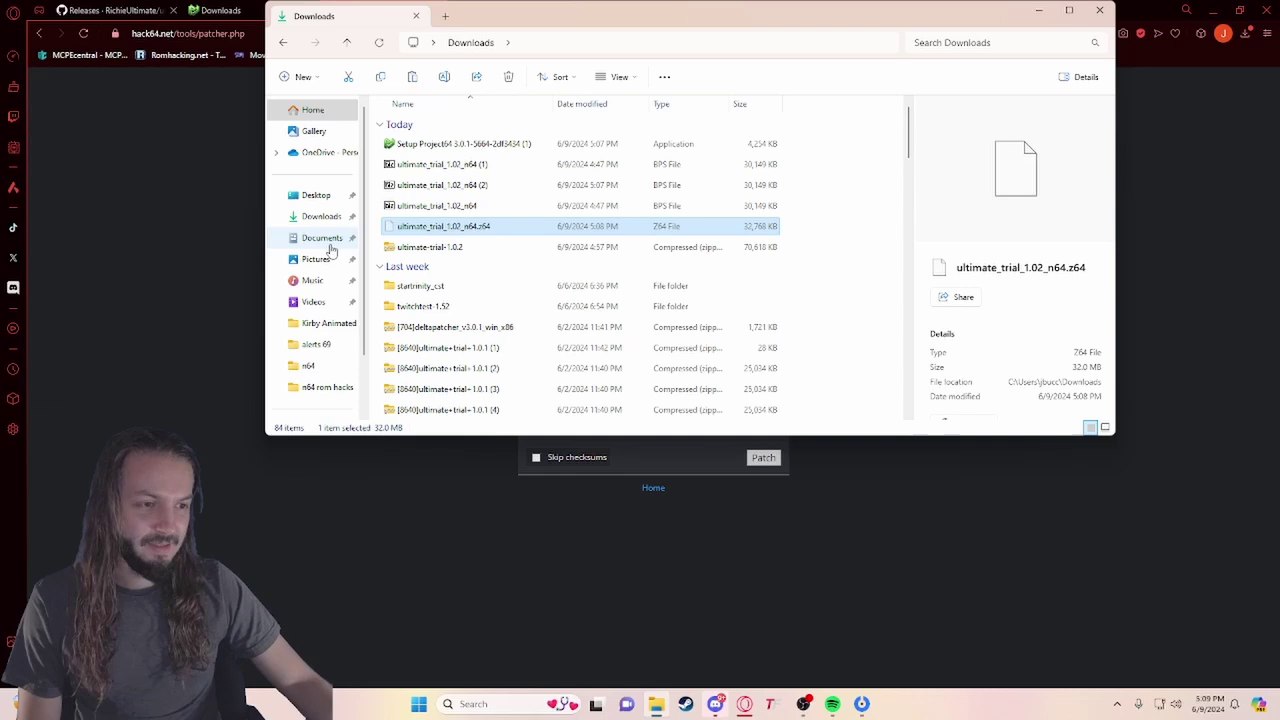
Open Documents > n64 rom hacks and select ultimate_trial_1.0.1_n64.z64.
click(290, 237)
scroll(418, 330, down, 3)
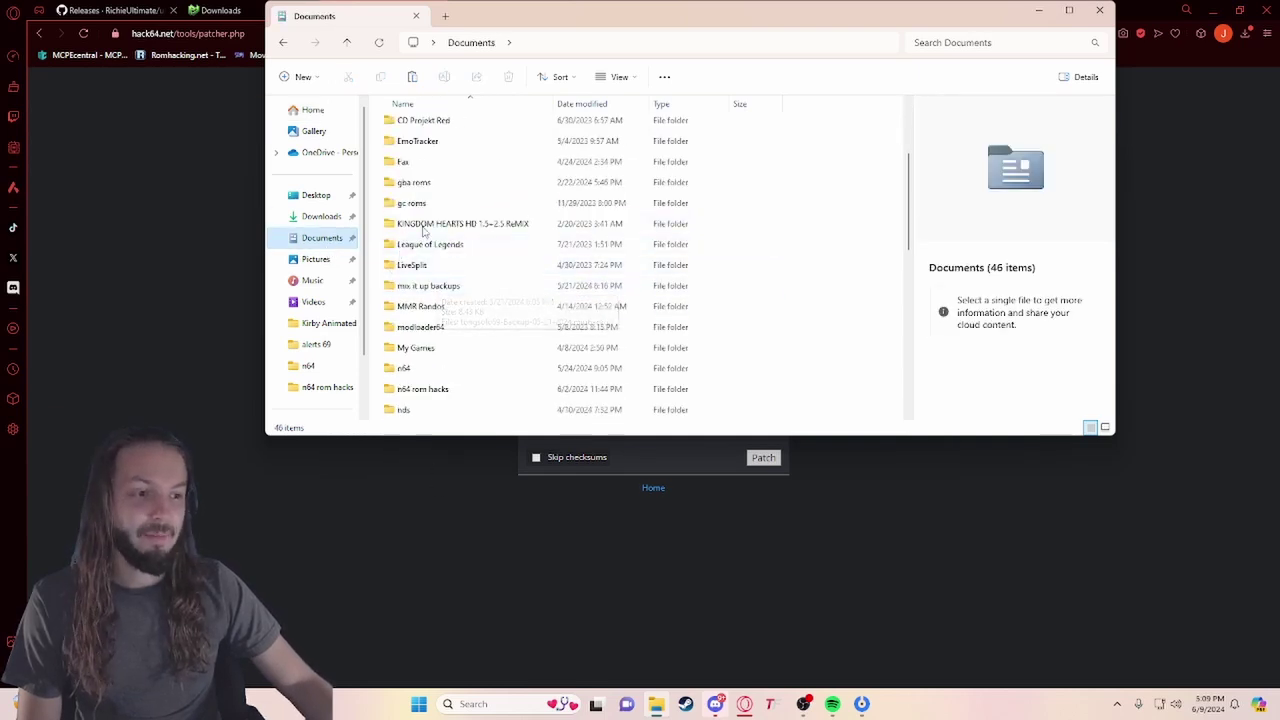
scroll(421, 338, down, 2)
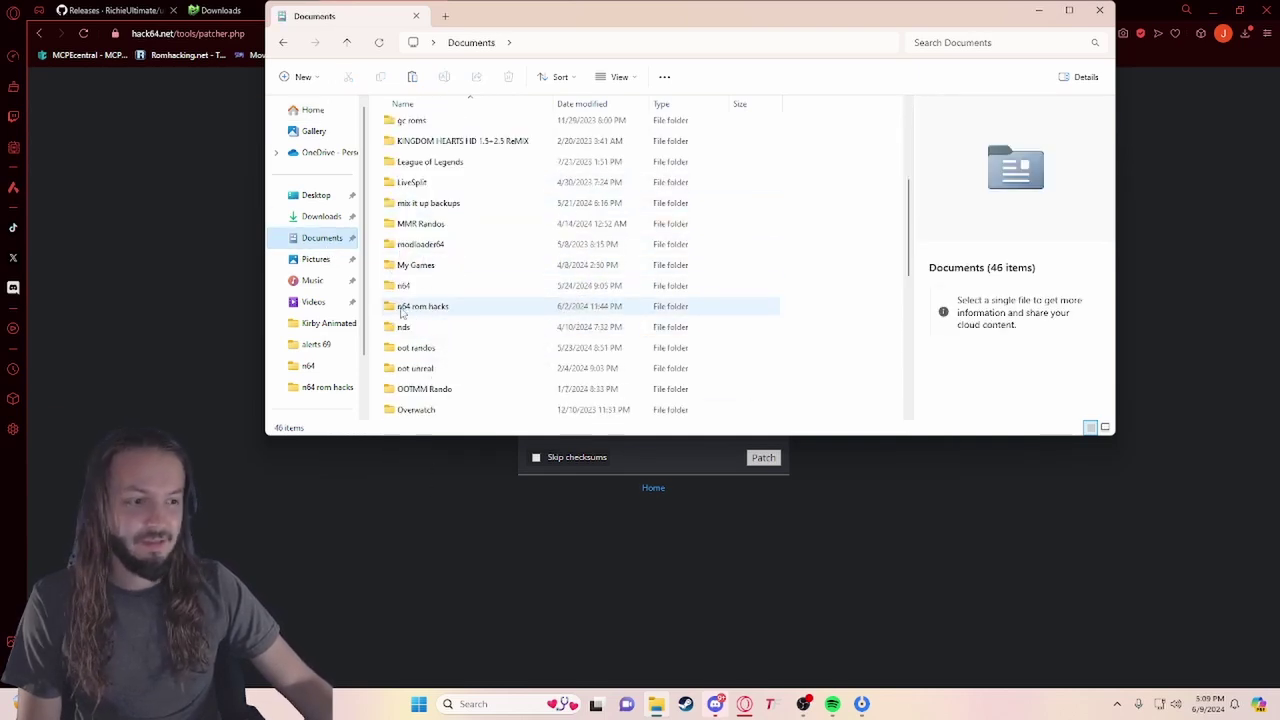
click(404, 310)
double_click(404, 310)
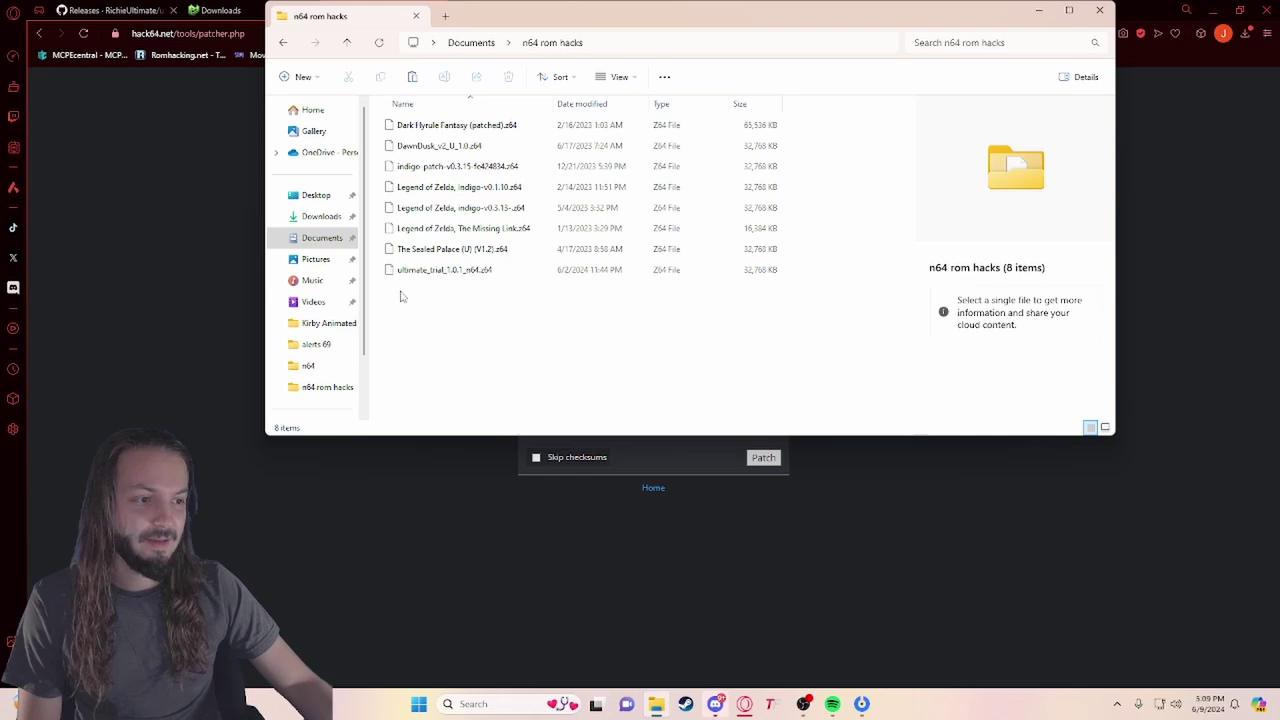
click(450, 272)
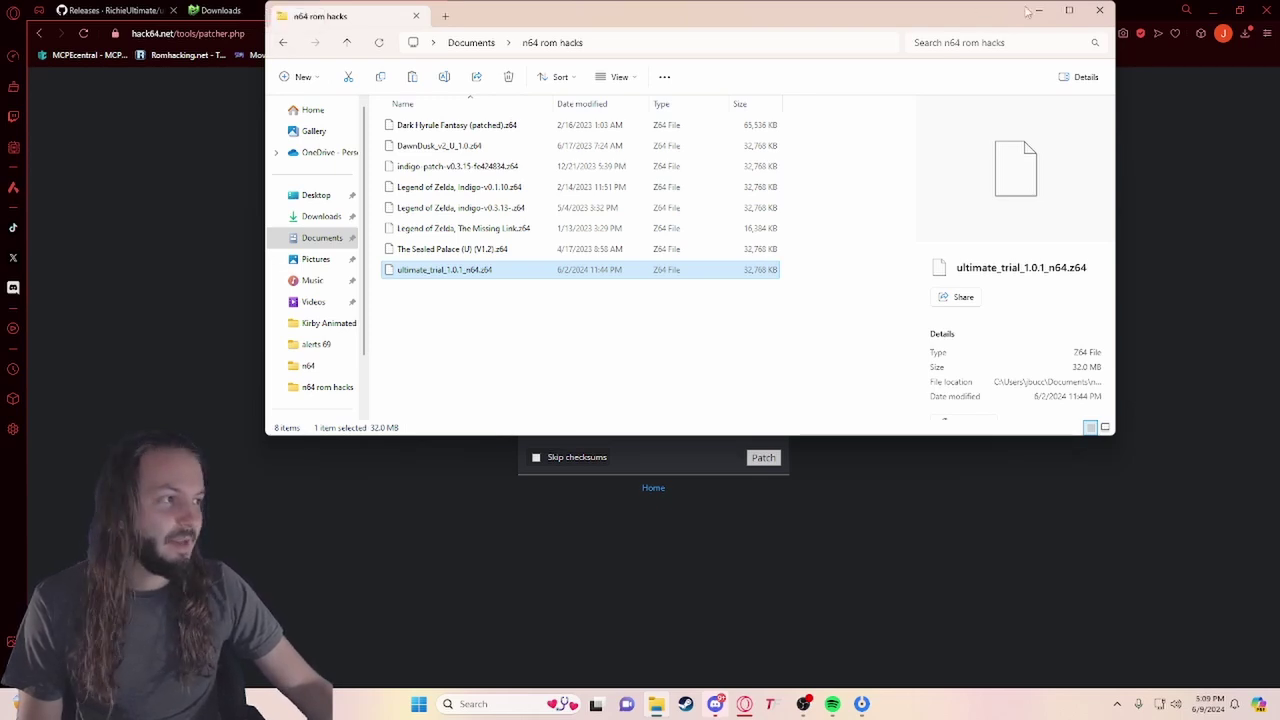
Reopen File Explorer on Downloads and run the Setup Project64 installer.
click(1099, 10)
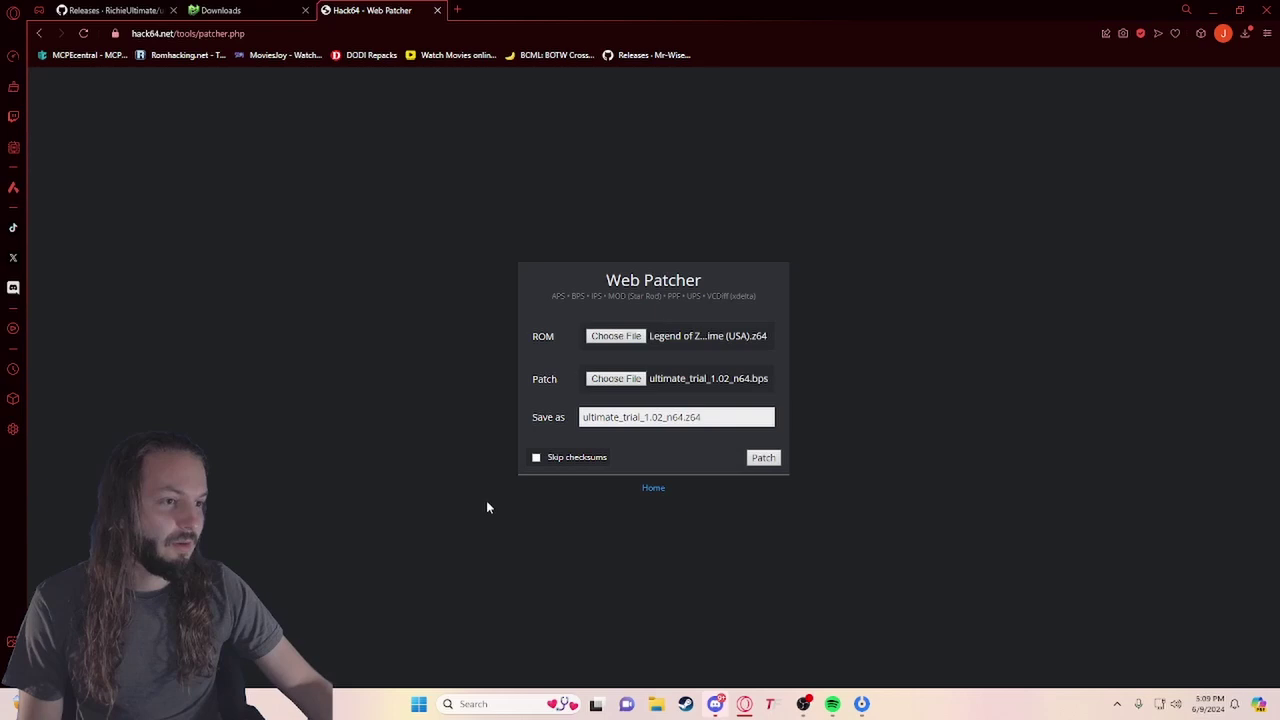
click(660, 705)
click(321, 216)
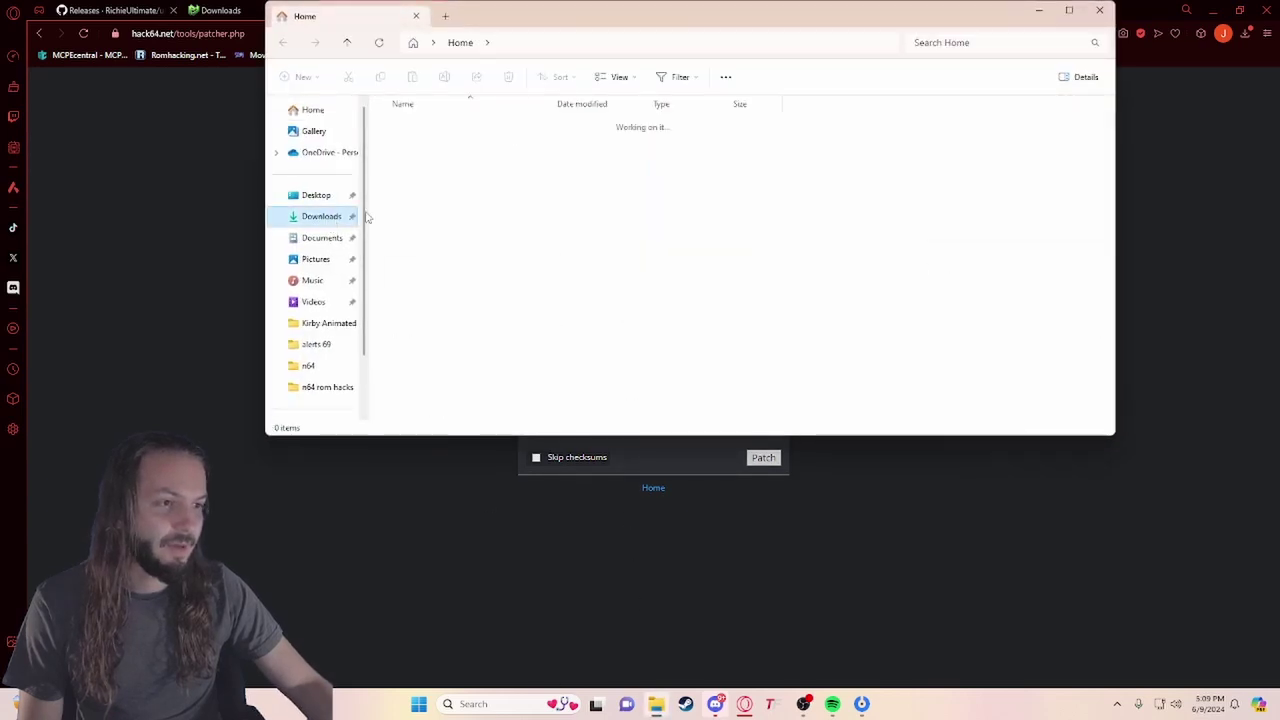
double_click(500, 143)
click(686, 366)
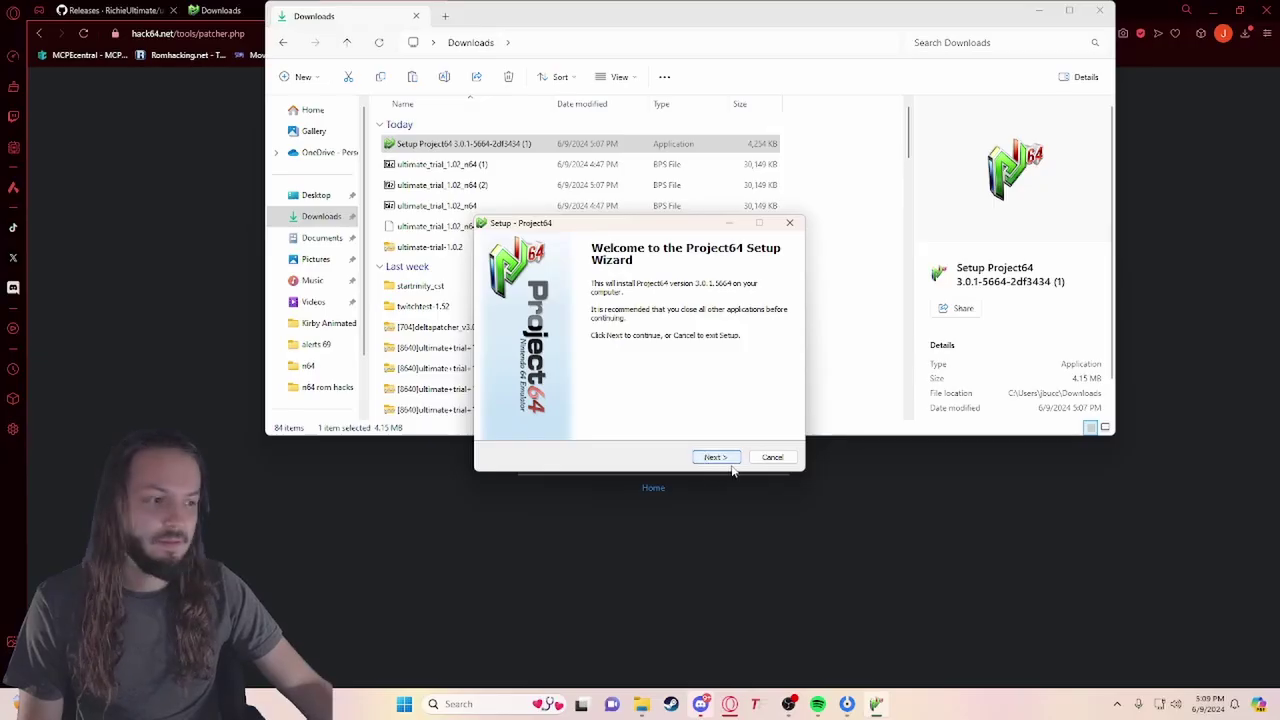
Advance past the welcome and install-location pages, then cancel and confirm quitting setup.
click(714, 458)
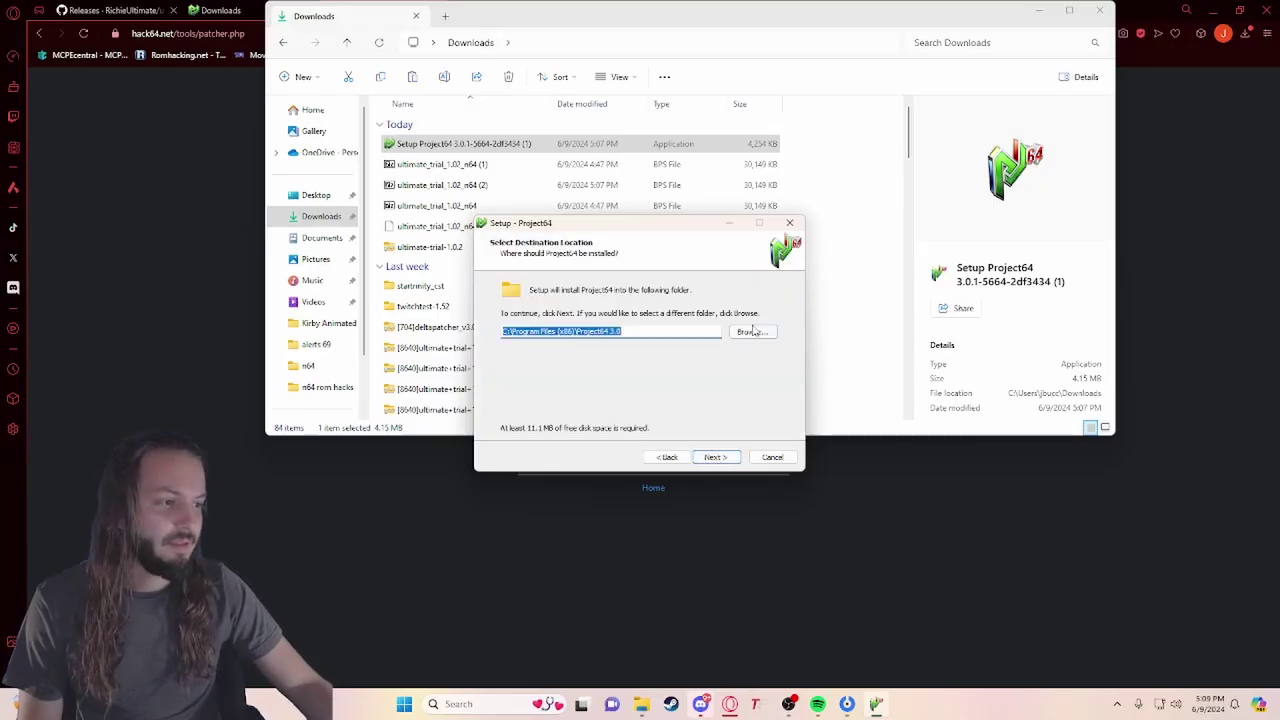
click(712, 458)
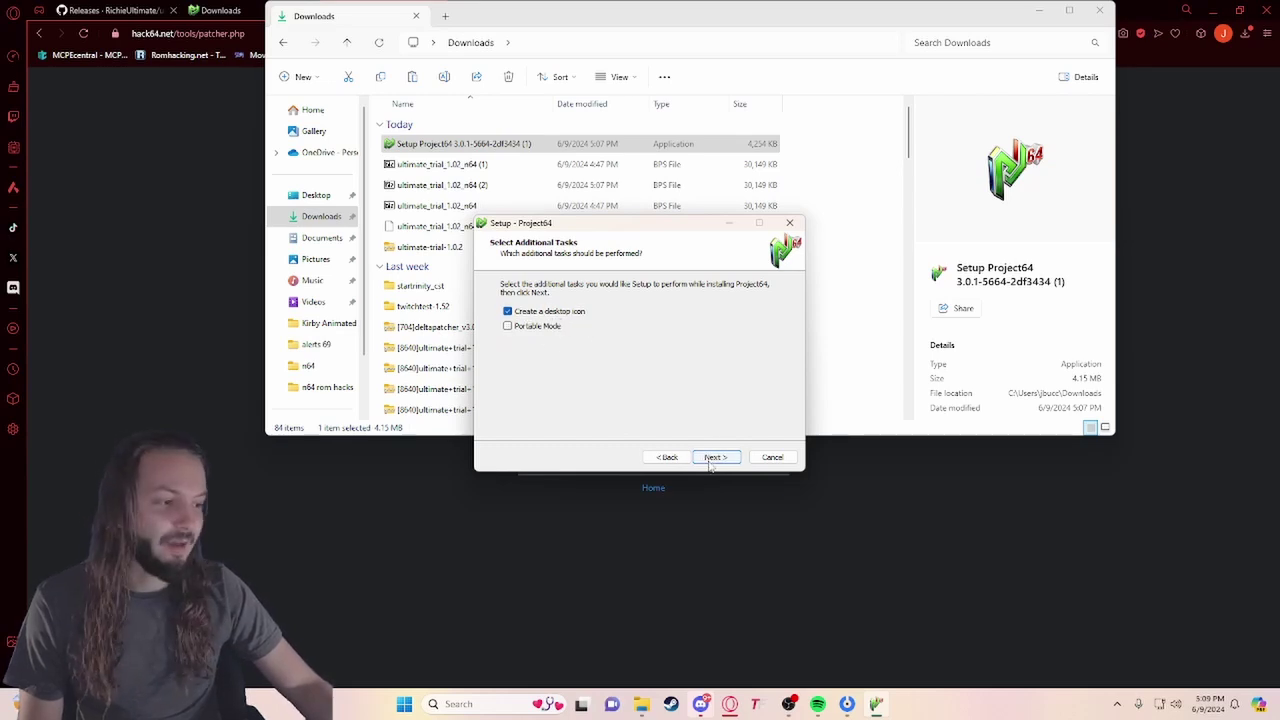
click(772, 457)
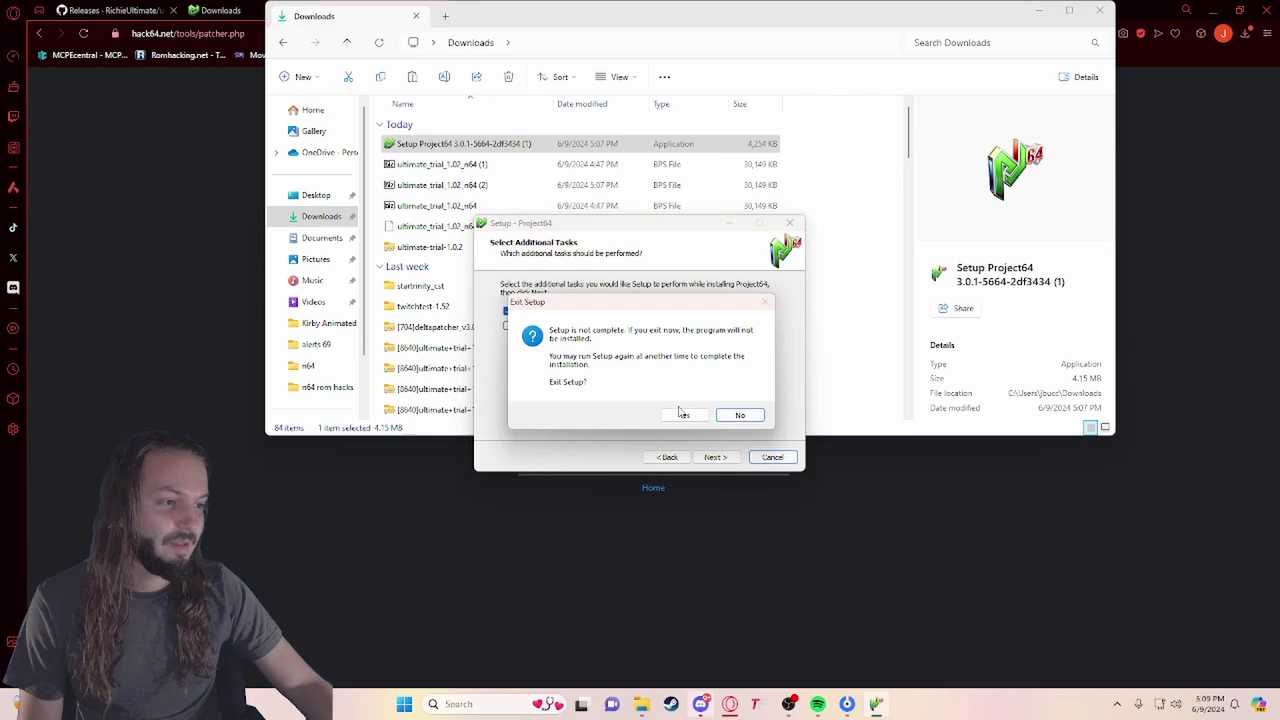
click(684, 415)
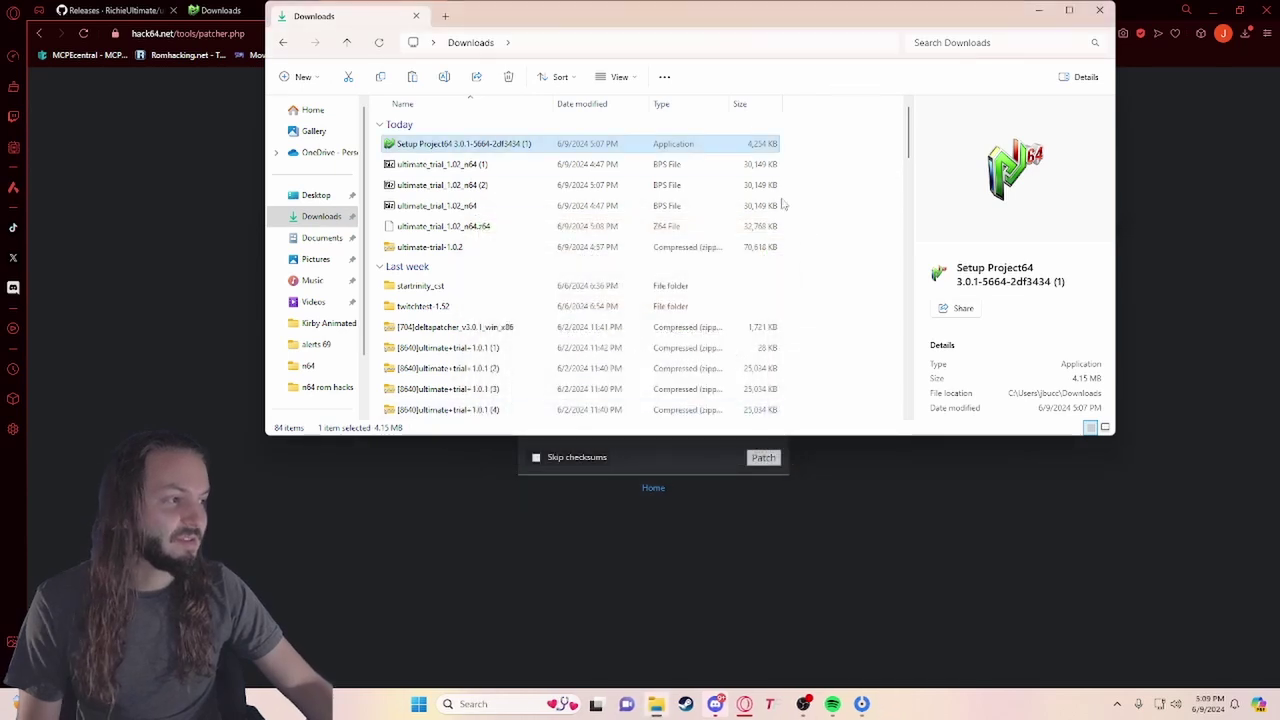
Close Explorer, launch Project64 via a 'project64' Windows search, and continue past the support prompt.
click(1105, 14)
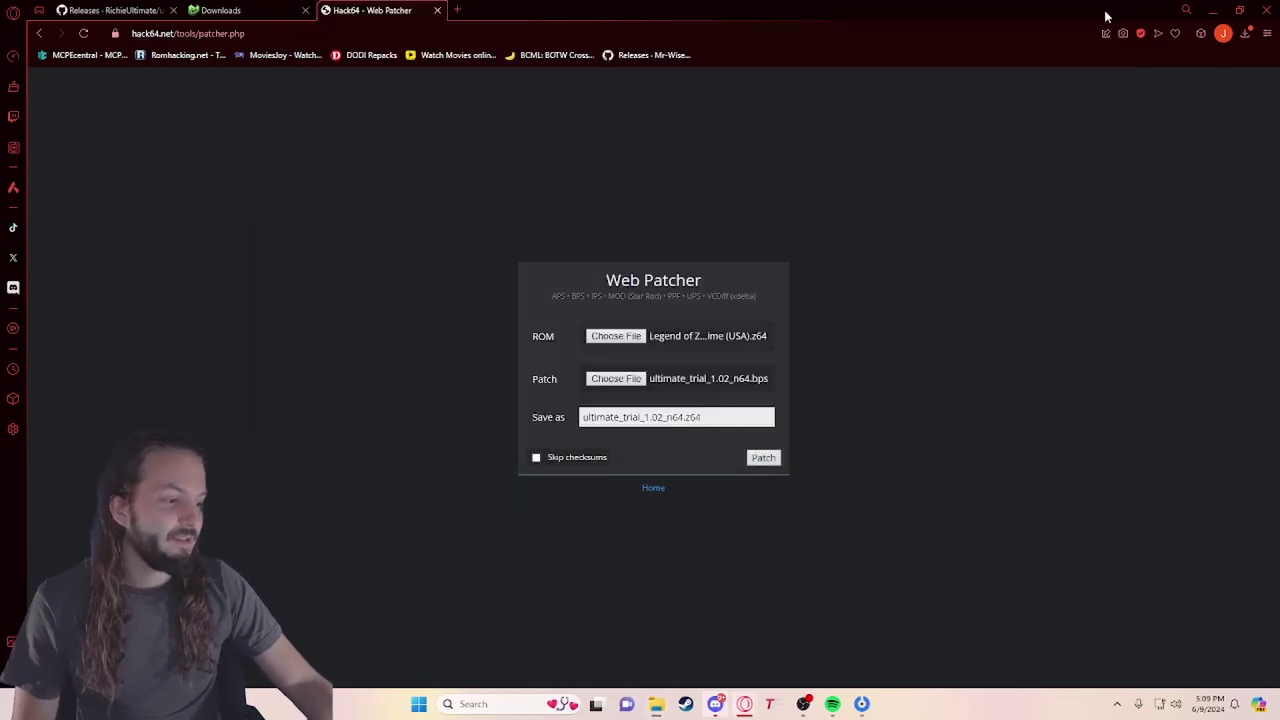
key(super)
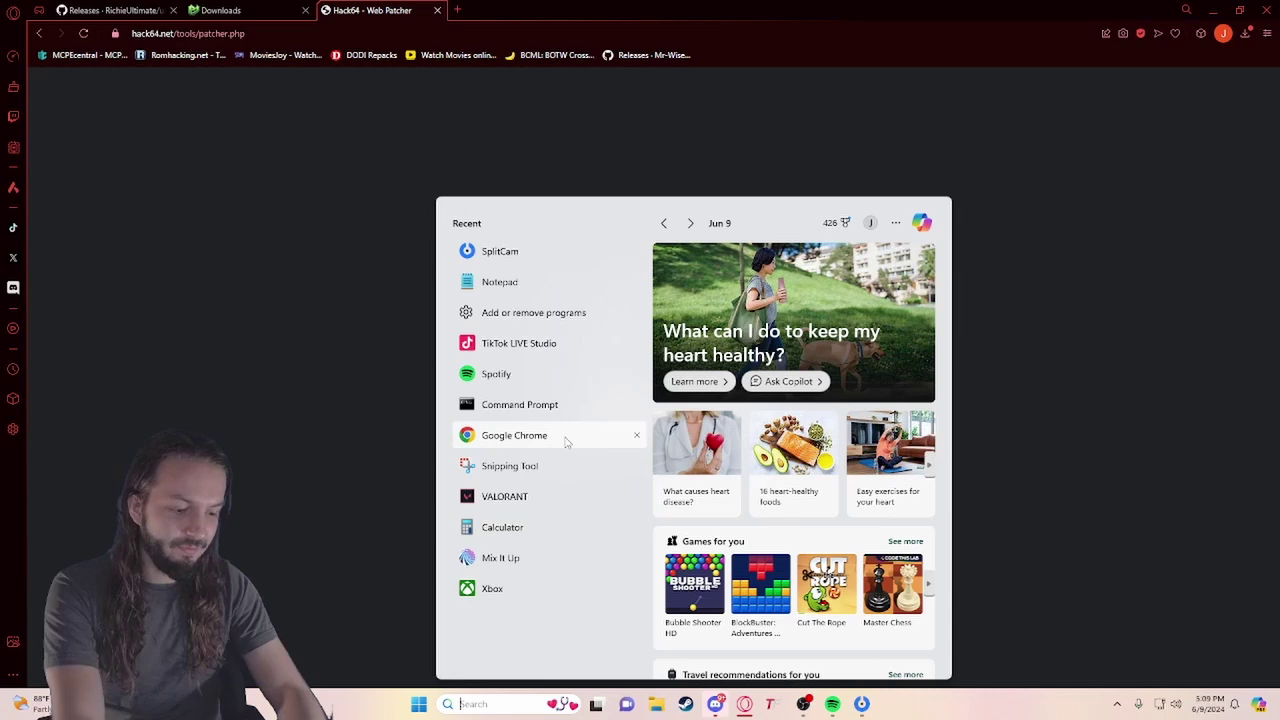
text(project64)
click(536, 361)
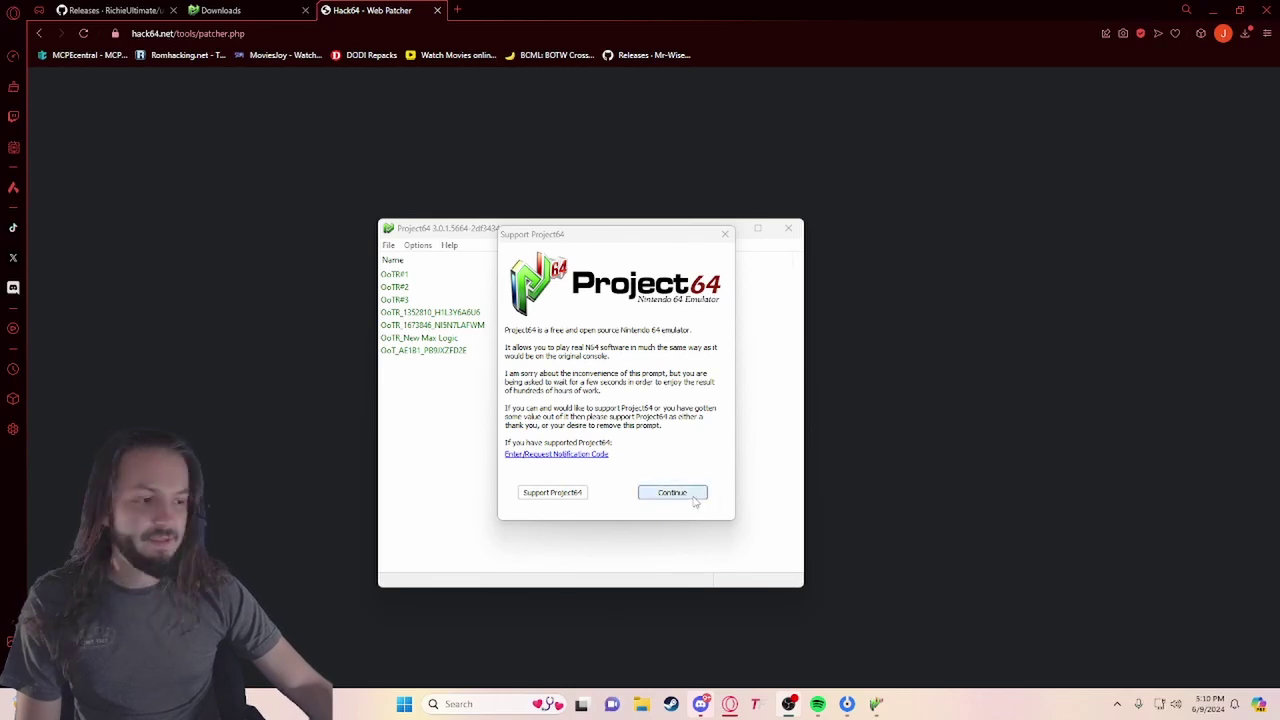
click(679, 491)
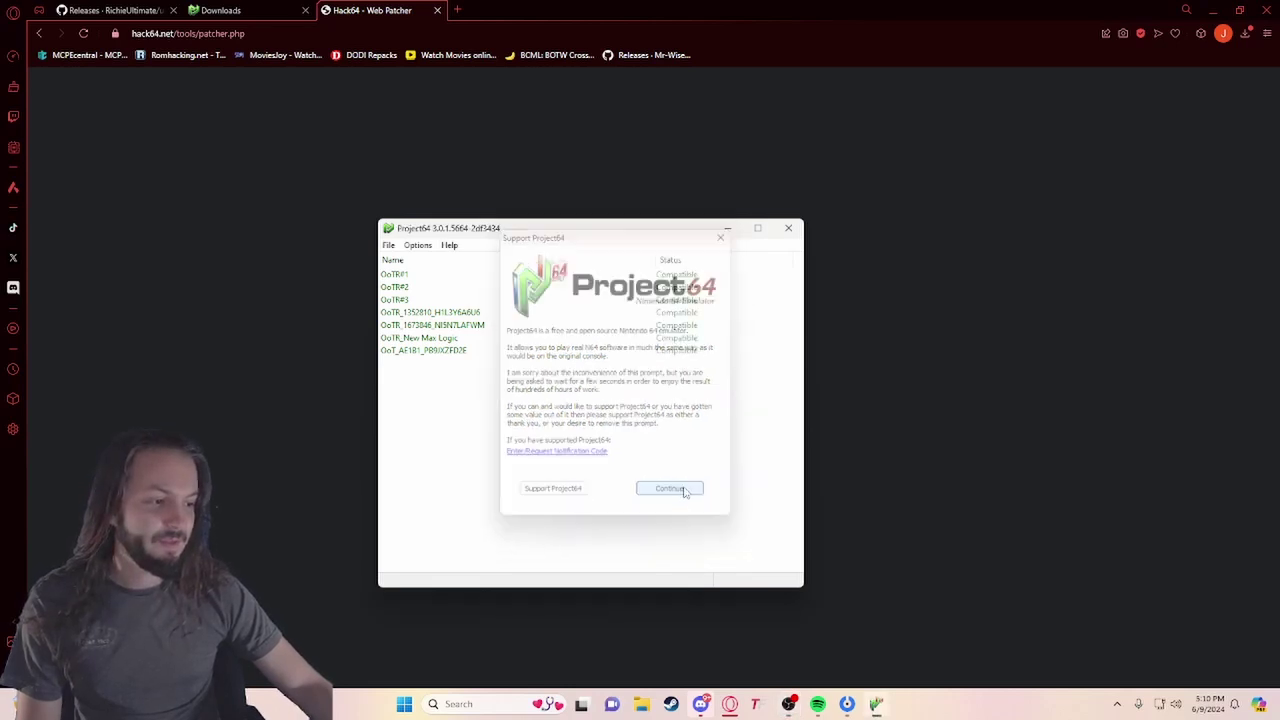
click(418, 245)
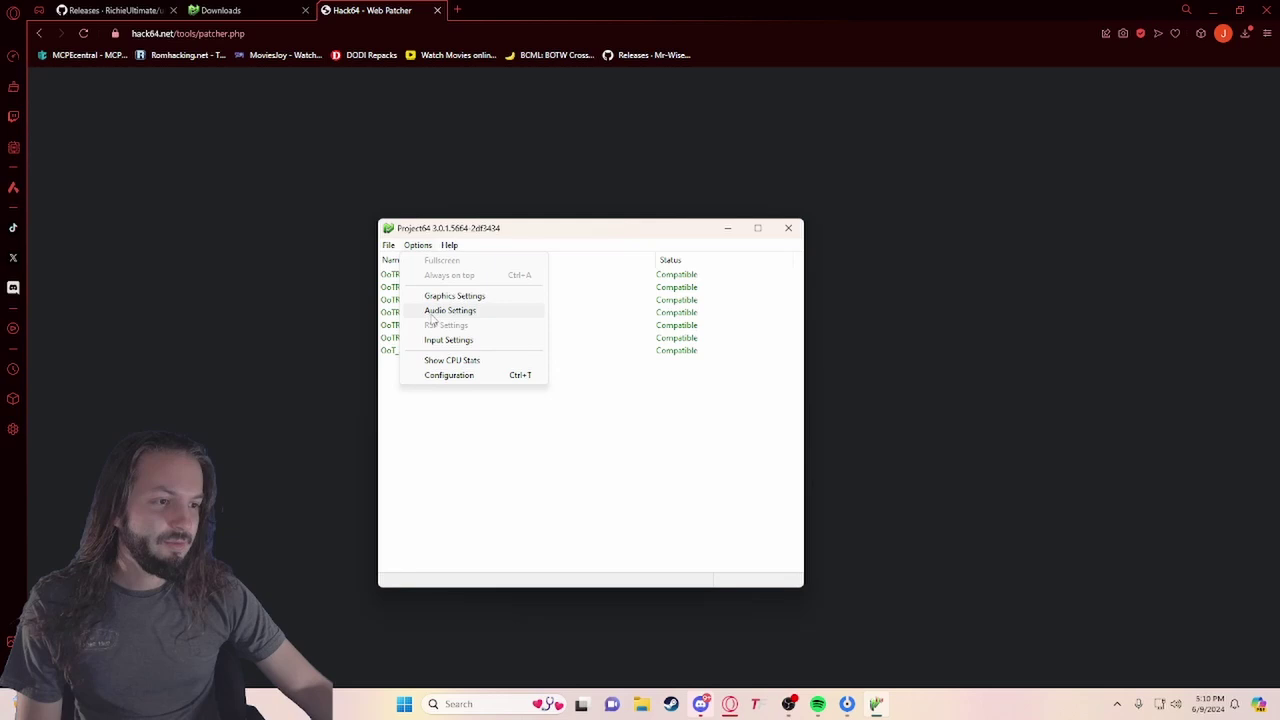
Confirm Always use interpreter core is enabled under General settings > Advanced and click OK.
click(445, 376)
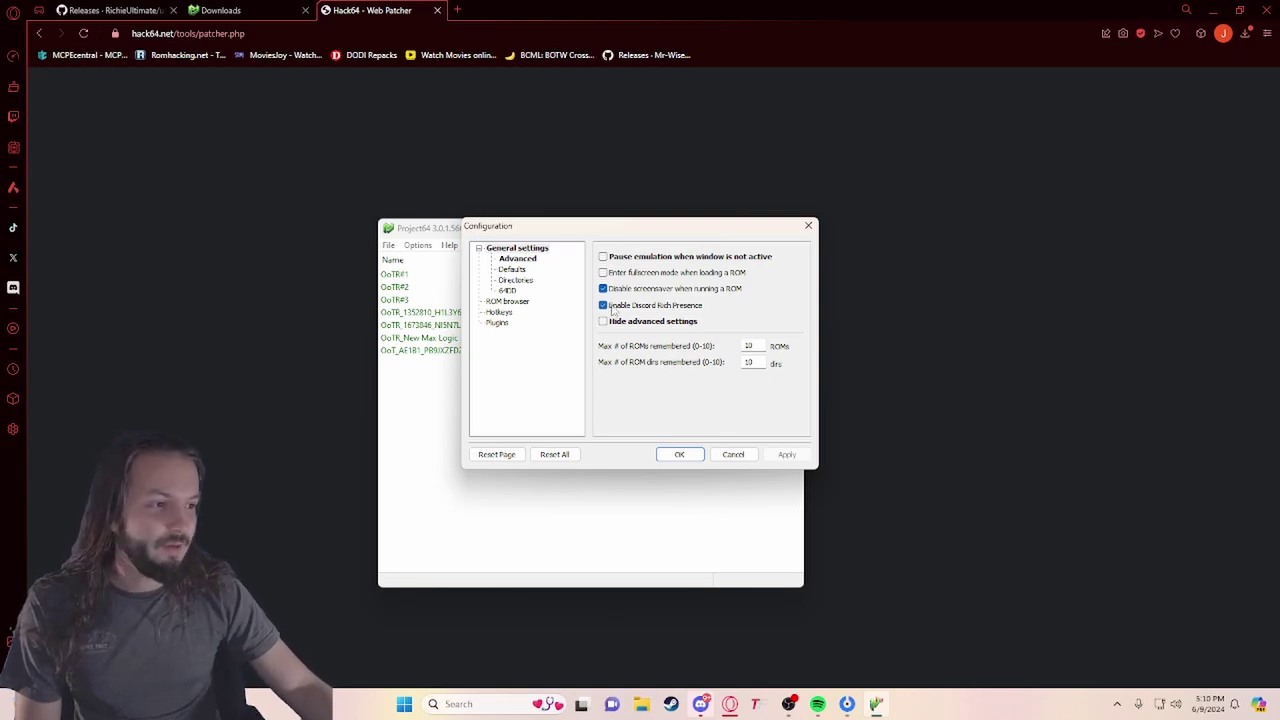
click(517, 259)
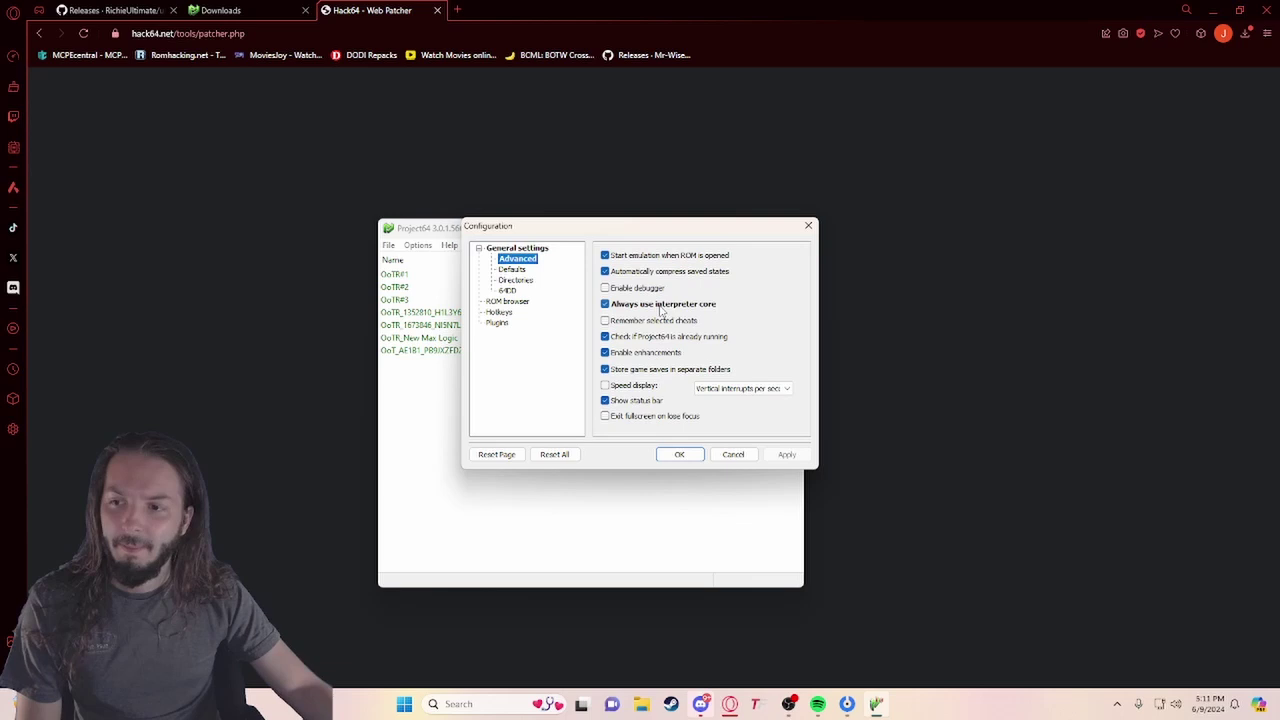
click(678, 453)
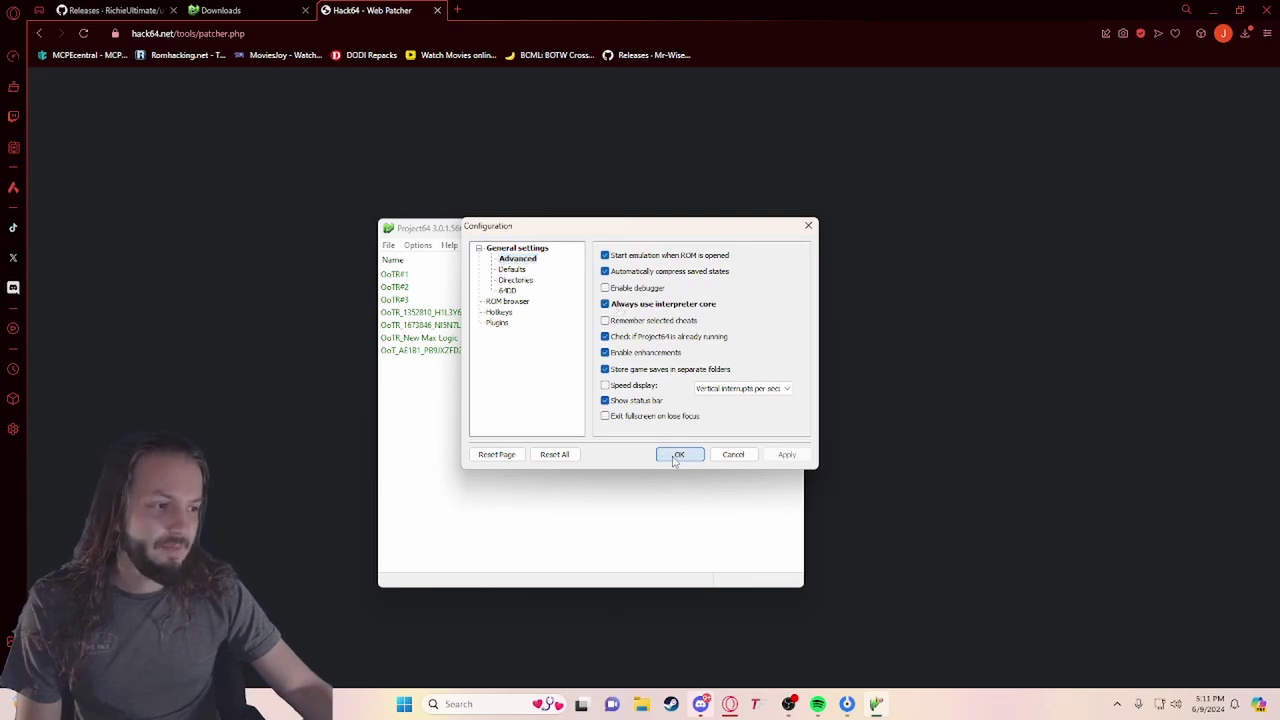
Open ultimate_trial_1.0.1_n64.z64 from Documents > n64 rom hacks via File > Open ROM.
click(389, 246)
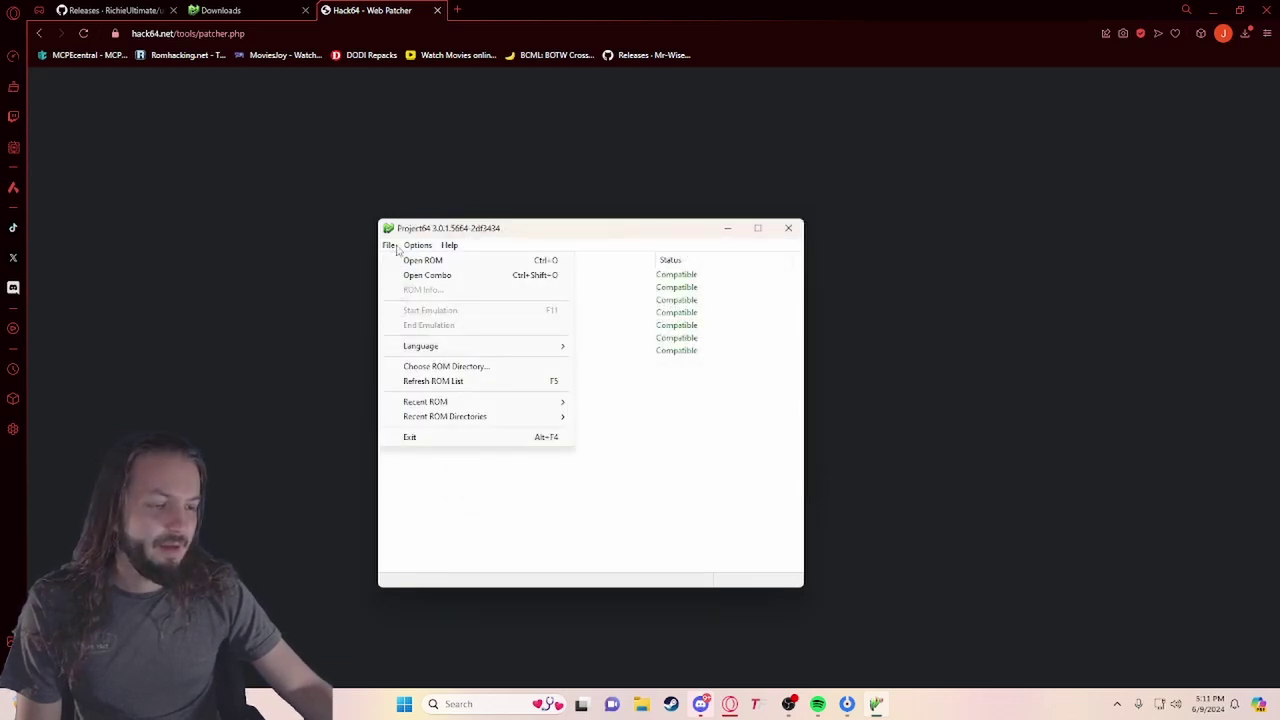
click(428, 261)
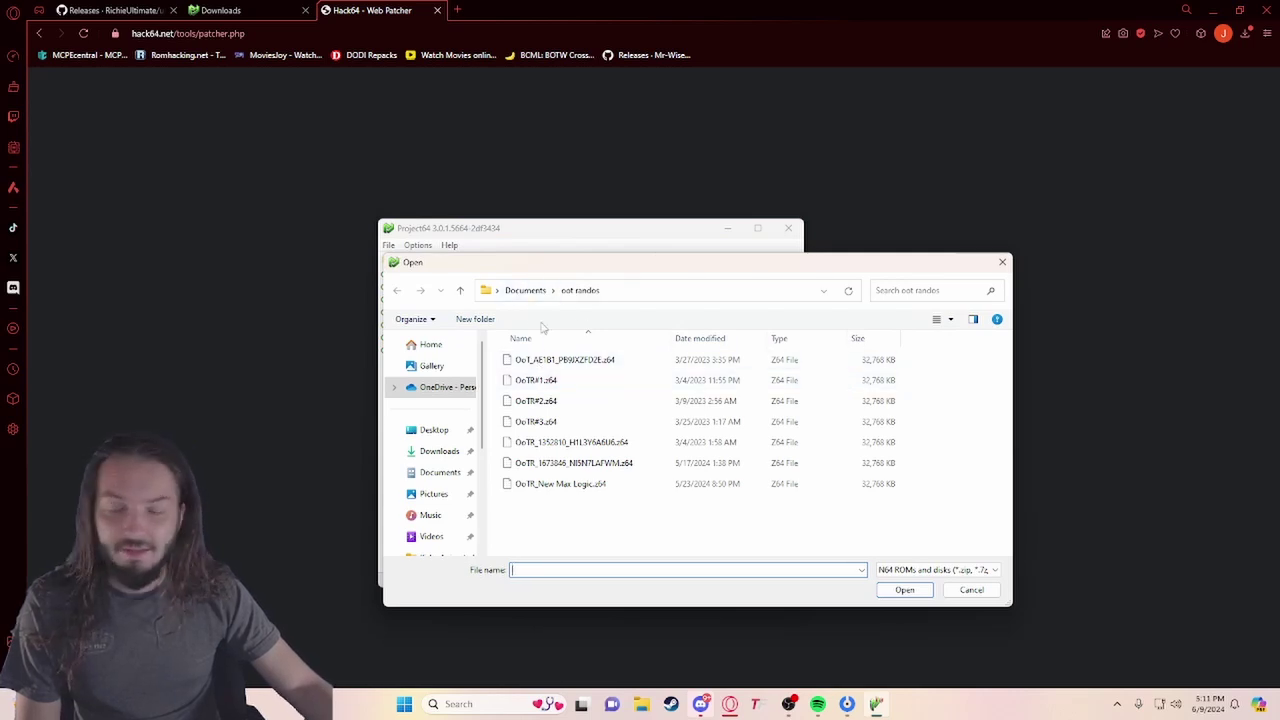
click(525, 290)
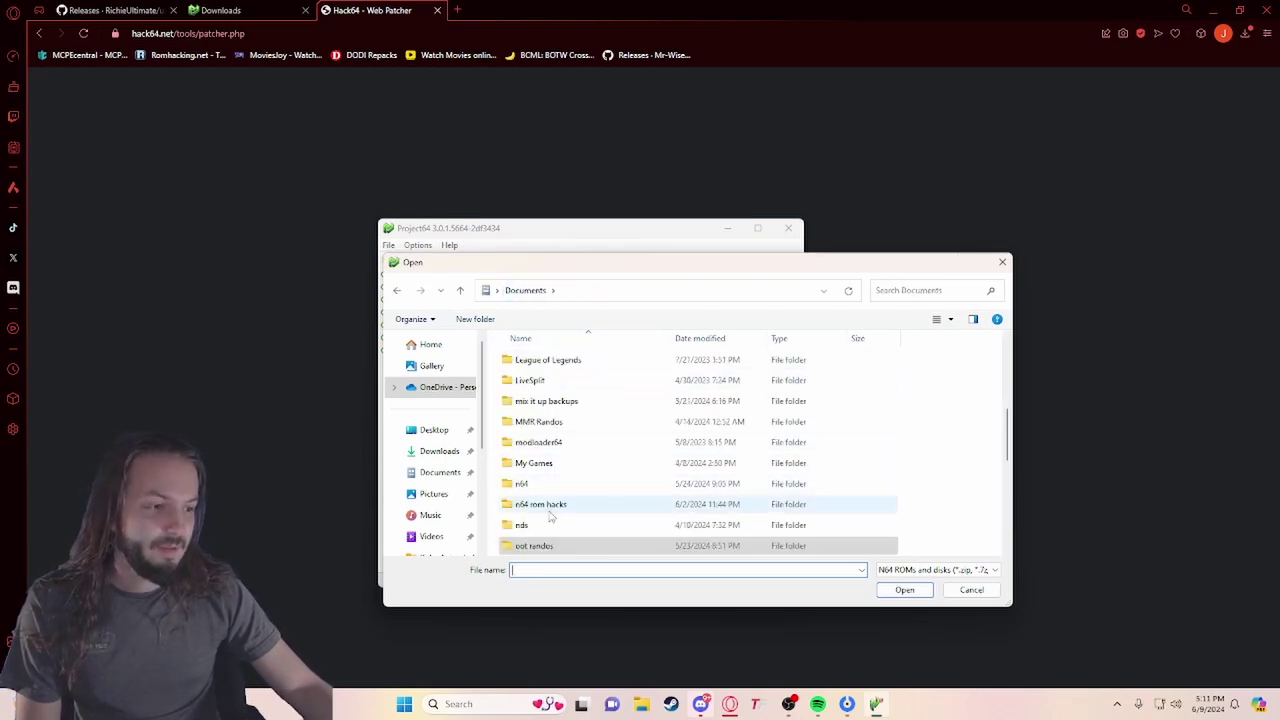
scroll(549, 516, down, 1)
double_click(549, 424)
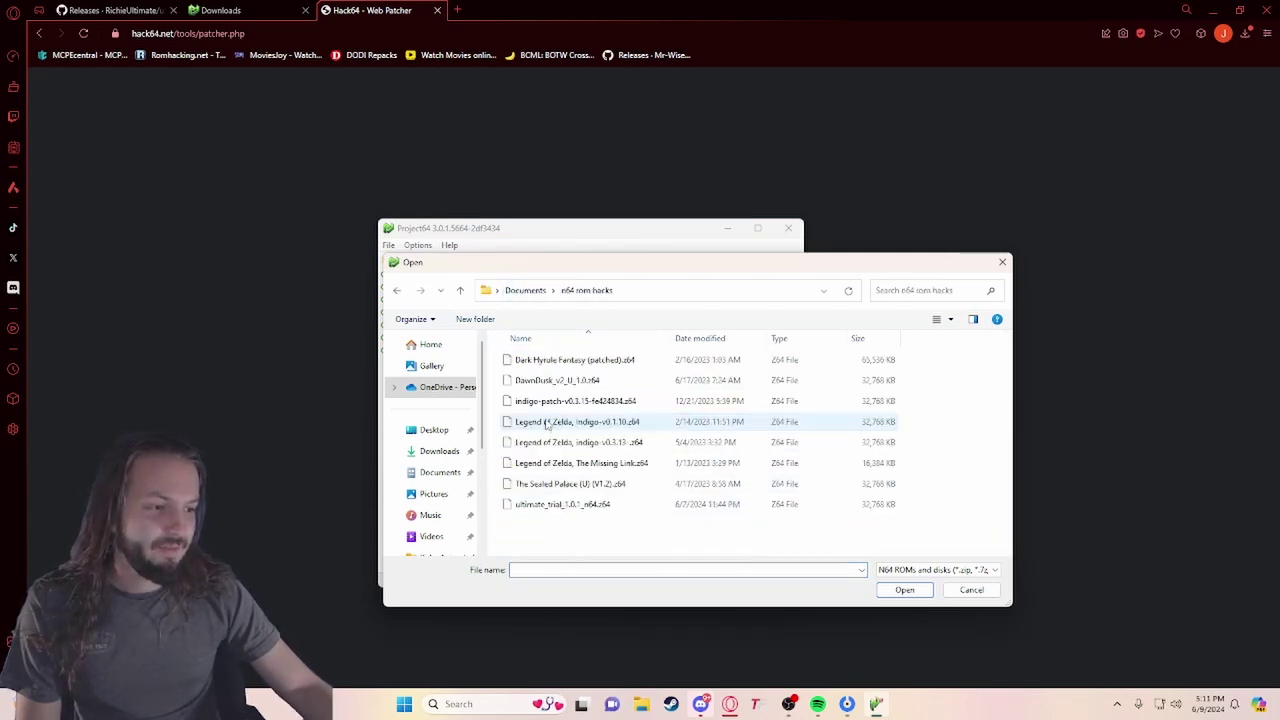
click(549, 505)
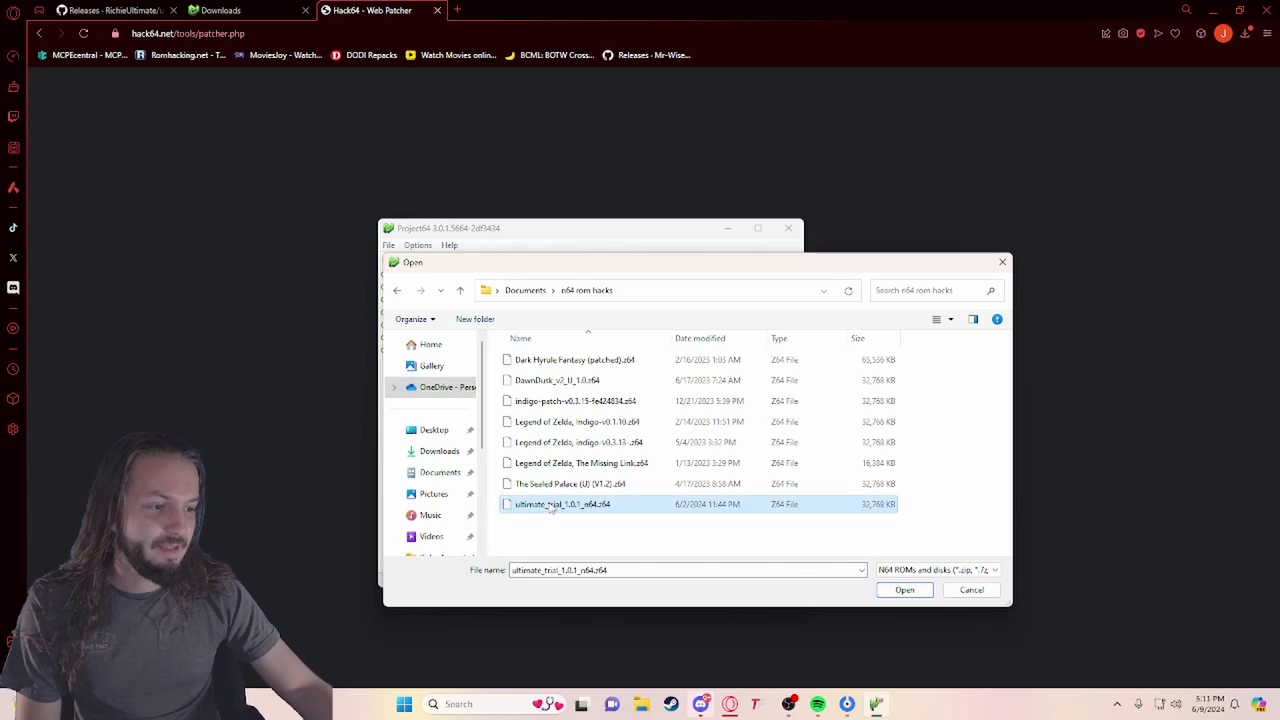
click(904, 590)
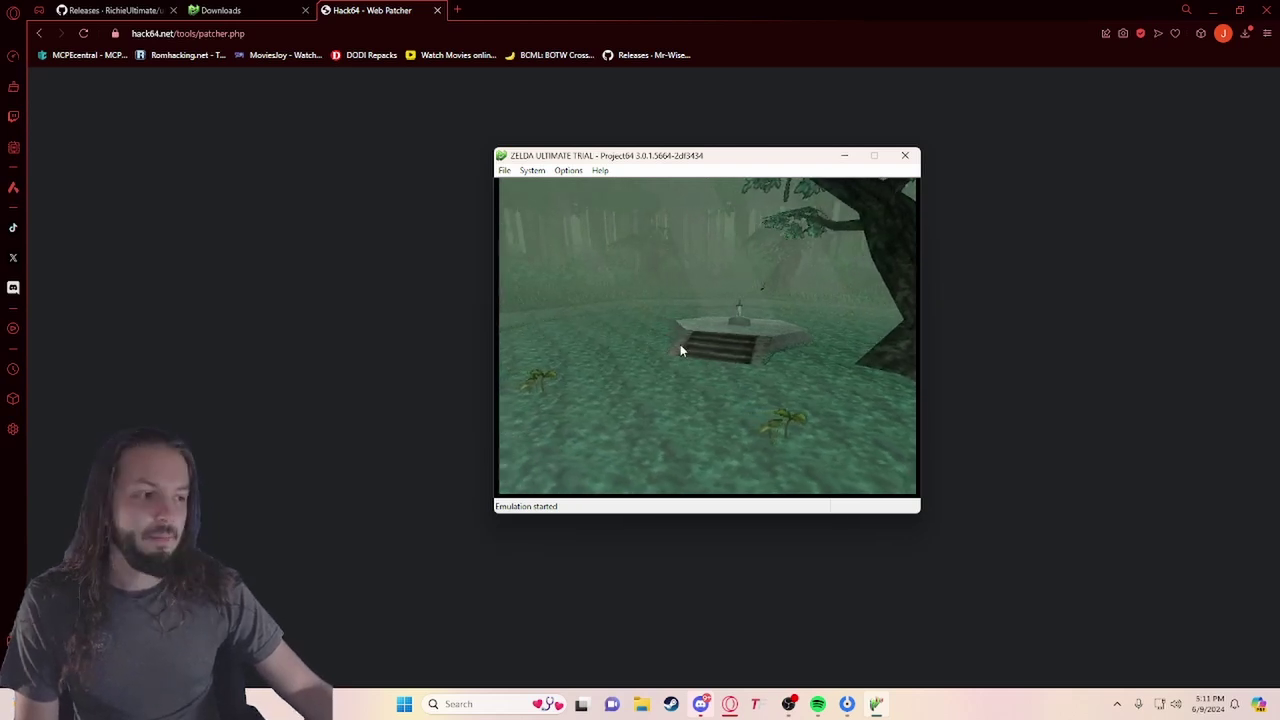
click(905, 155)
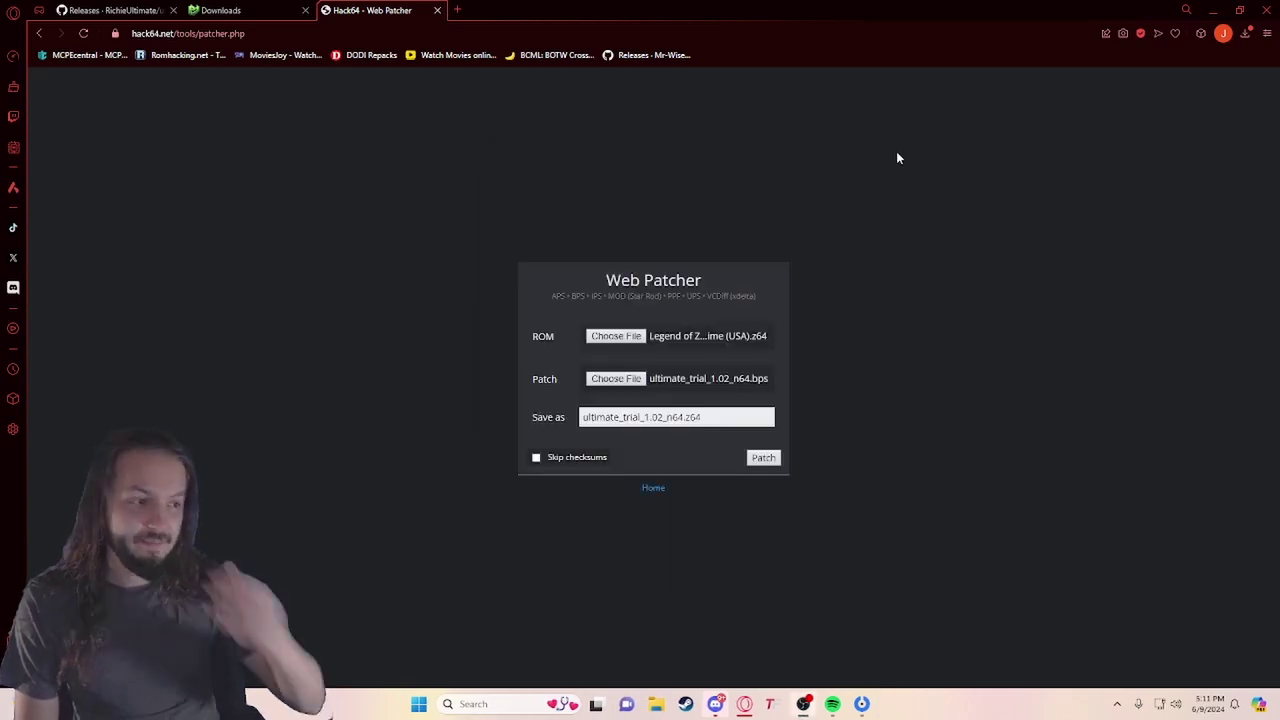